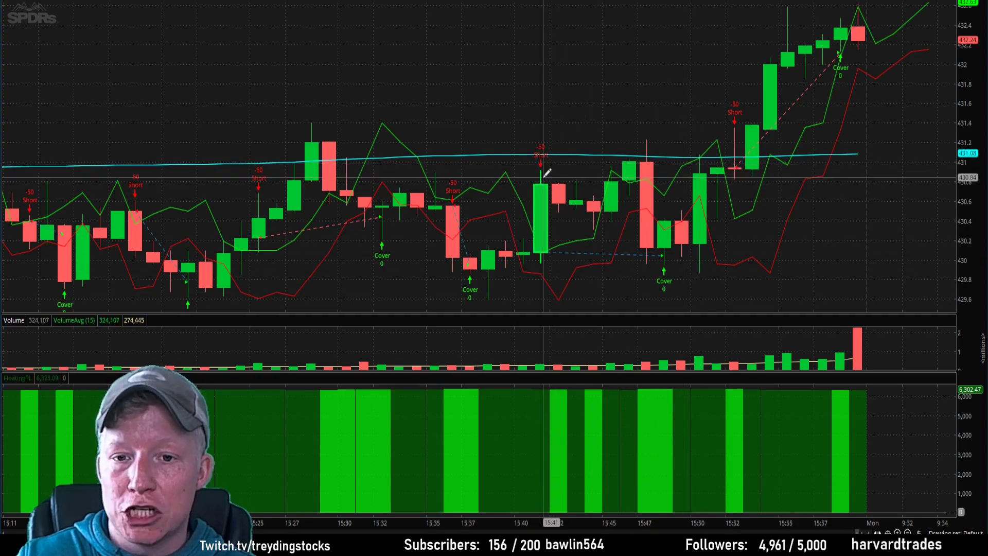
Open the SPY strategy report and scroll through the BuyLowSellHigh_5min trades to the totals.
right_click(541, 168)
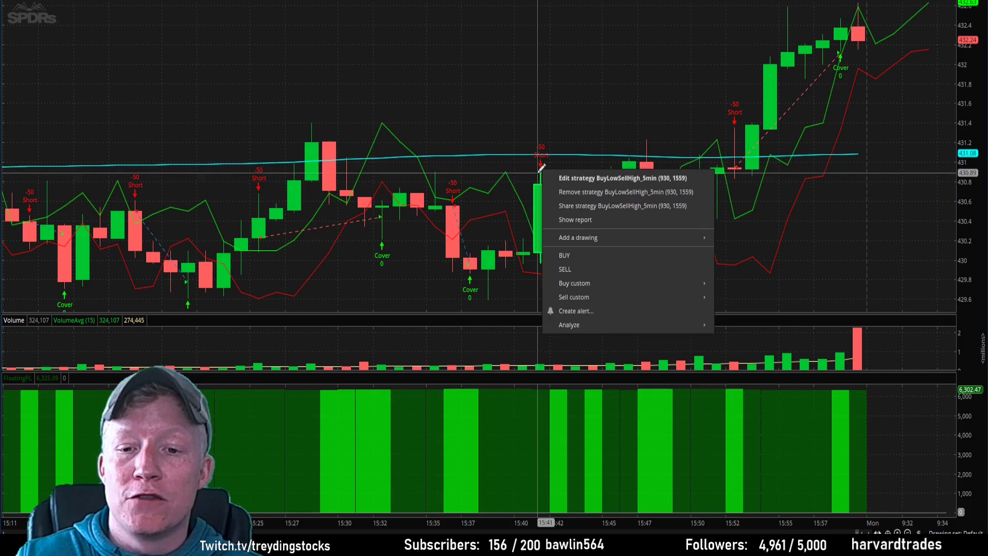
click(582, 220)
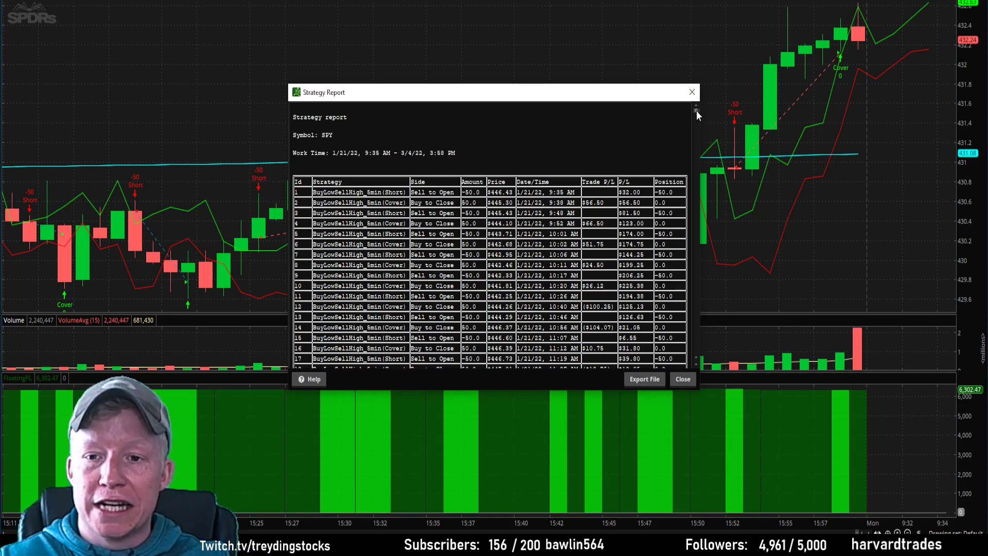
mouse_move(696, 110)
mouse_down()
mouse_move(696, 245)
mouse_move(682, 103)
mouse_up()
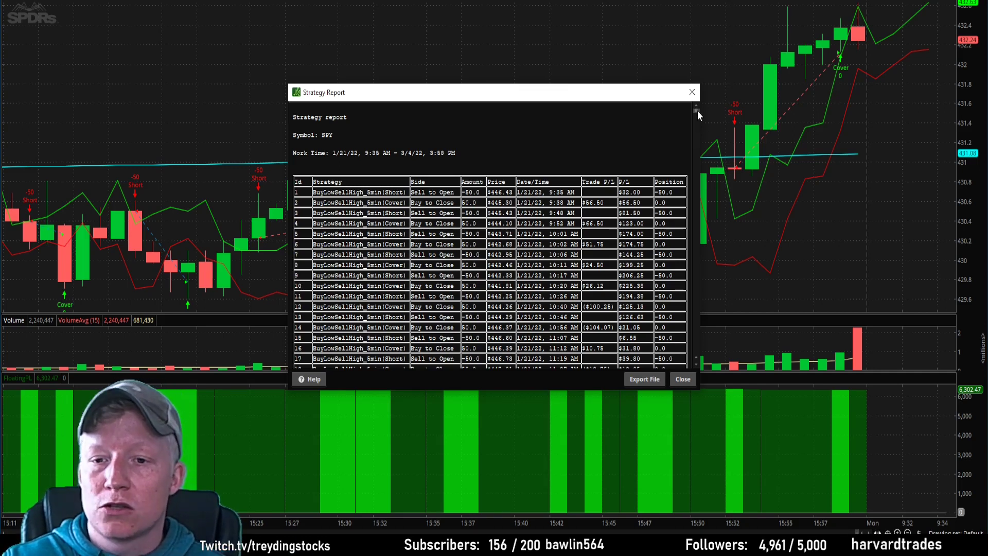
drag(696, 110, 691, 357)
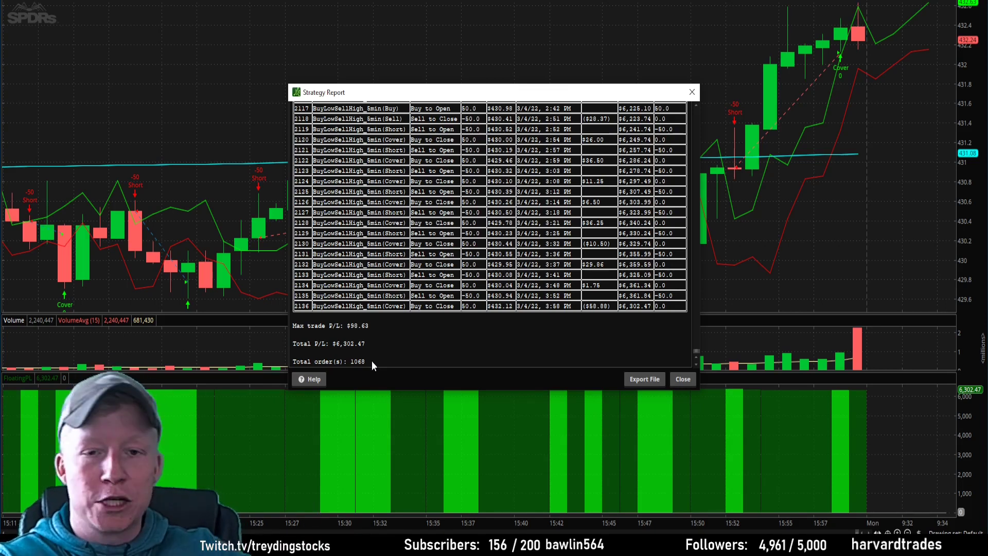
Export the strategy report as 'Video Test 2', close the report window, and switch to Excel.
click(643, 379)
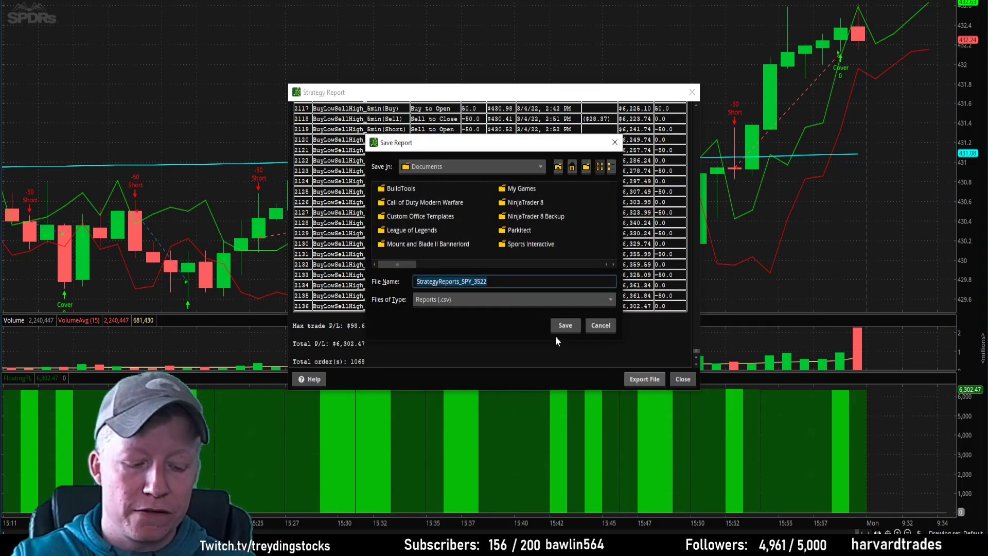
text(Video Test 2)
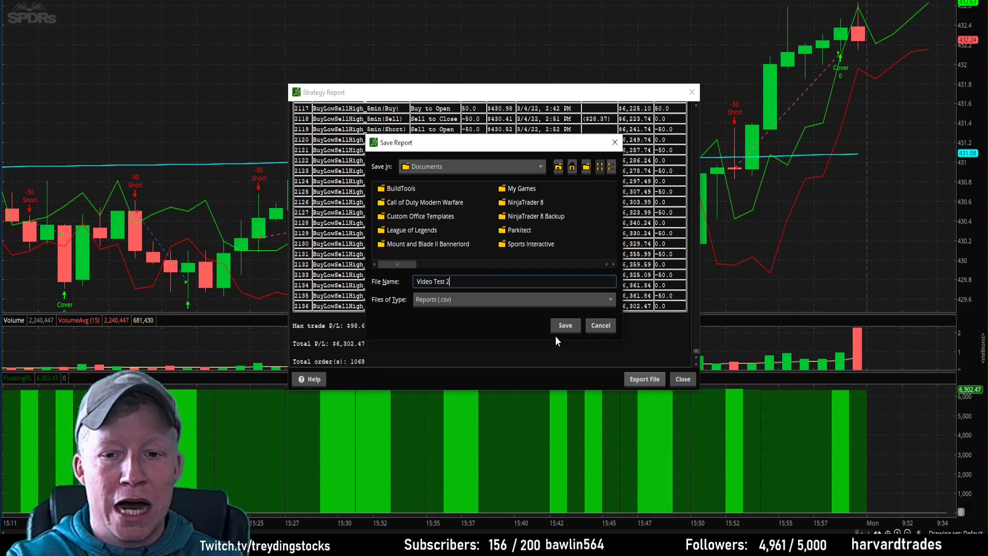
click(558, 326)
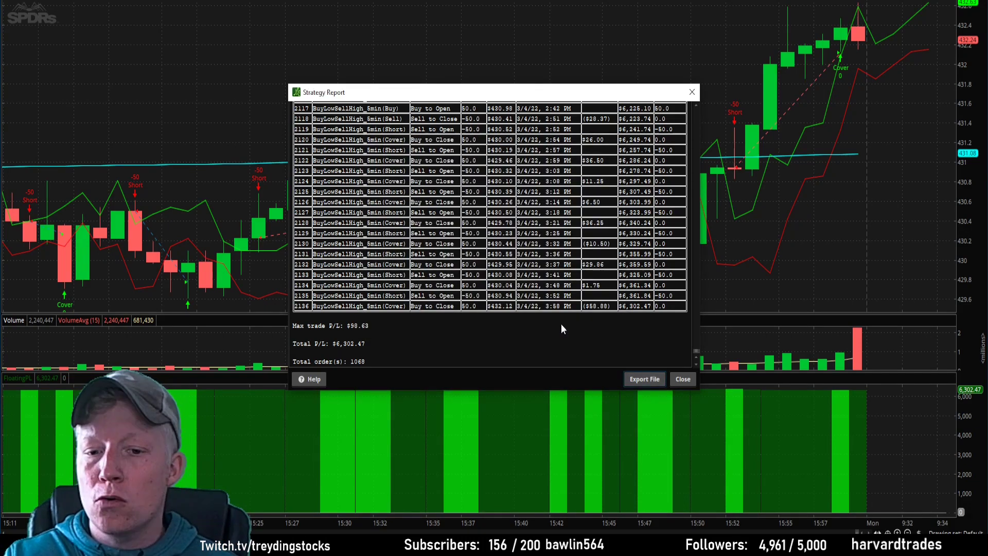
click(692, 93)
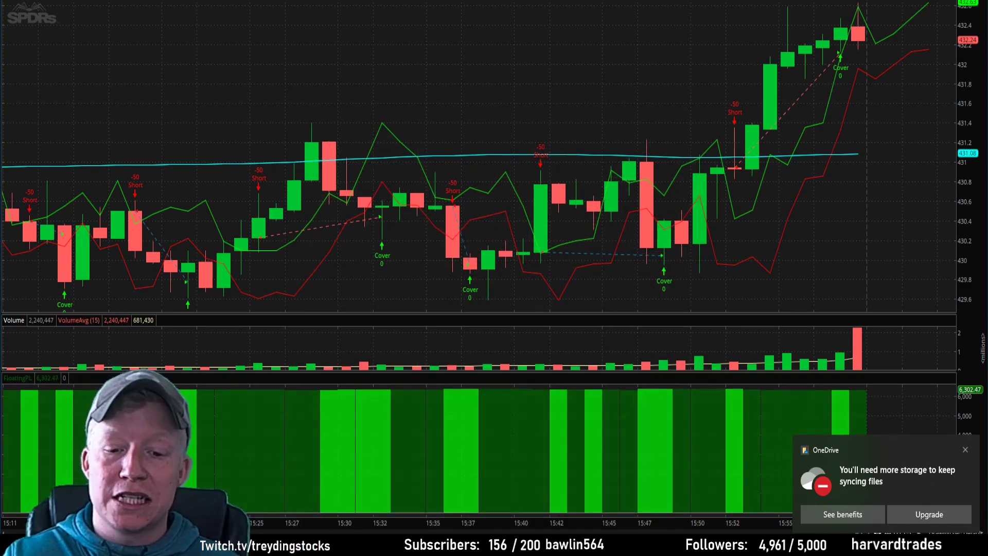
key(alt+Tab)
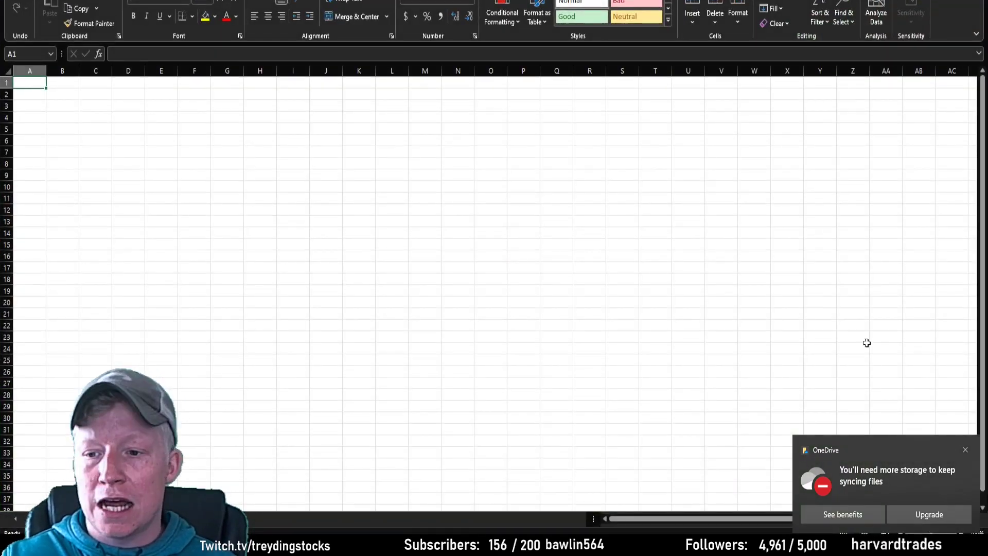
Dismiss the OneDrive notice and open Video Test 2.csv in Excel.
click(966, 450)
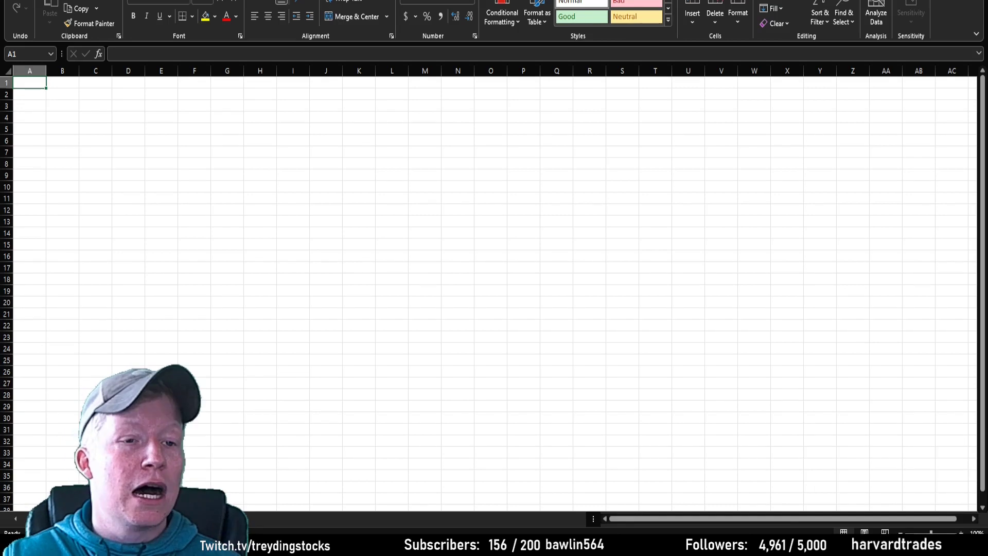
click(16, 1)
click(34, 44)
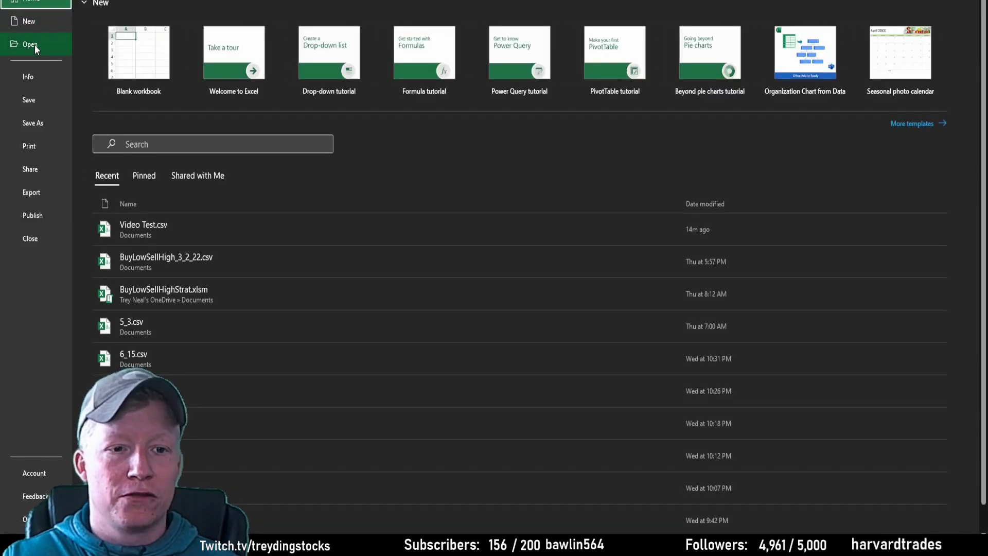
click(132, 194)
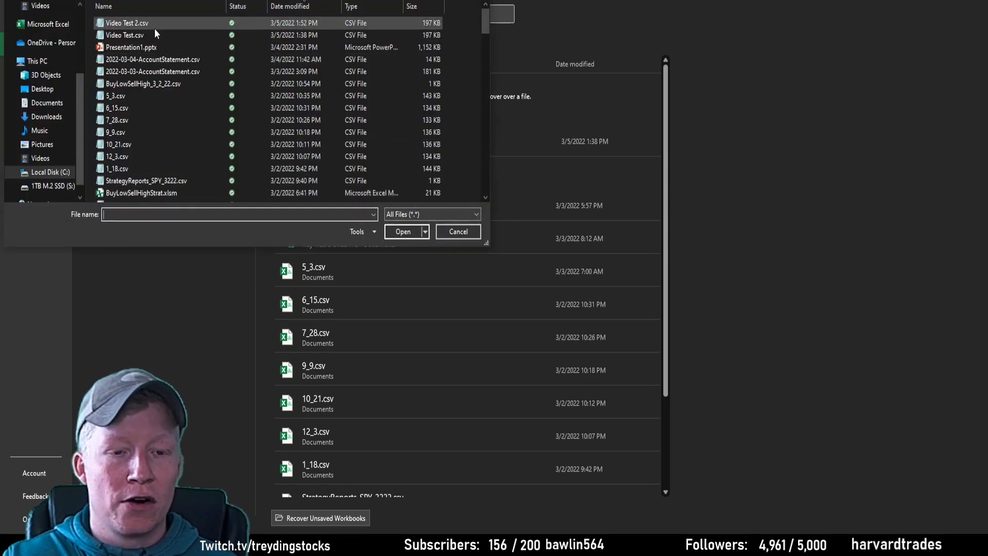
click(143, 22)
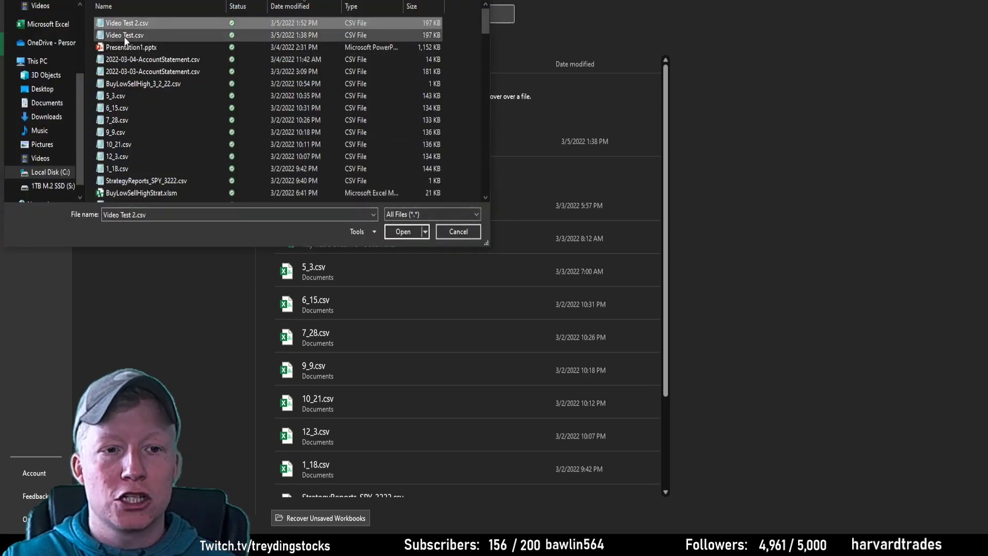
click(402, 232)
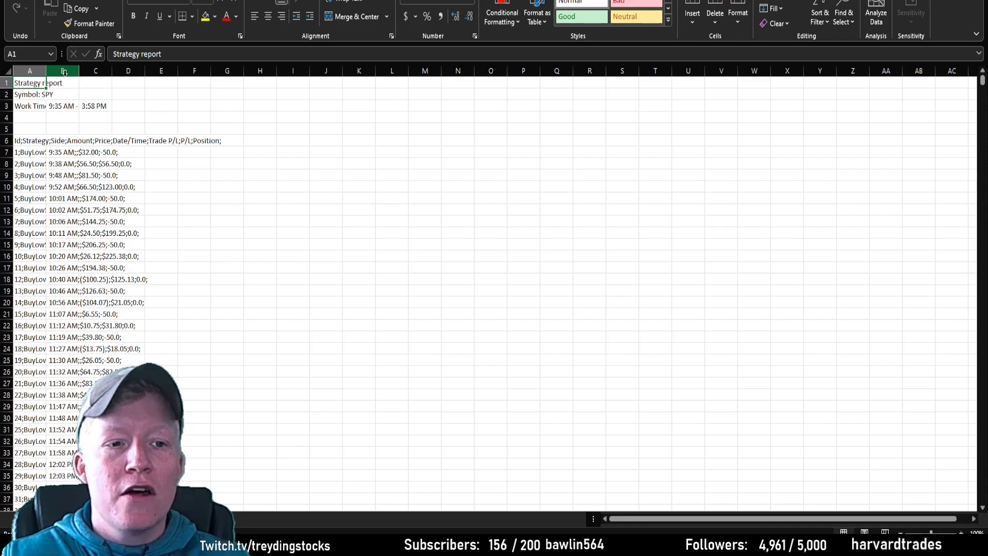
Move the time values from column B into column S, then select column A.
click(64, 73)
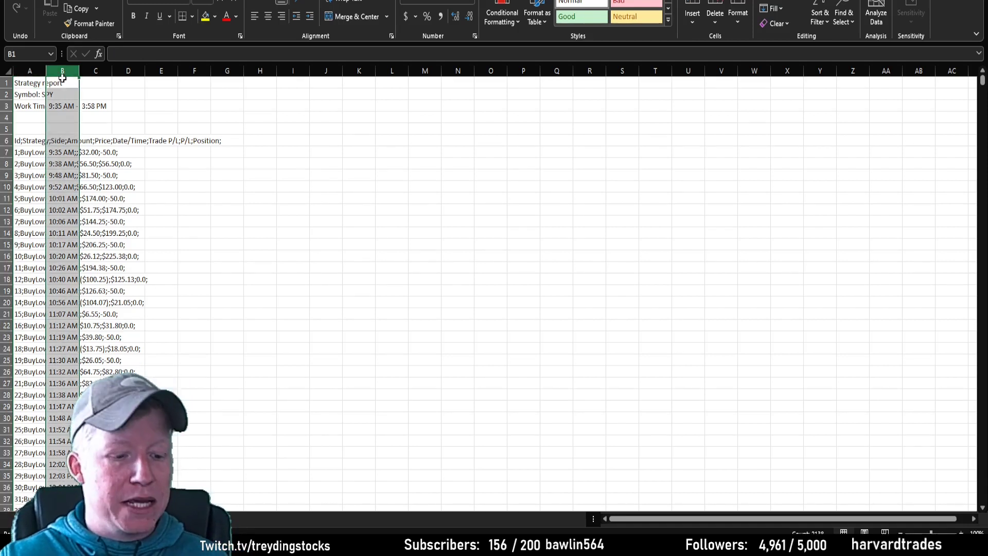
key(ctrl+c)
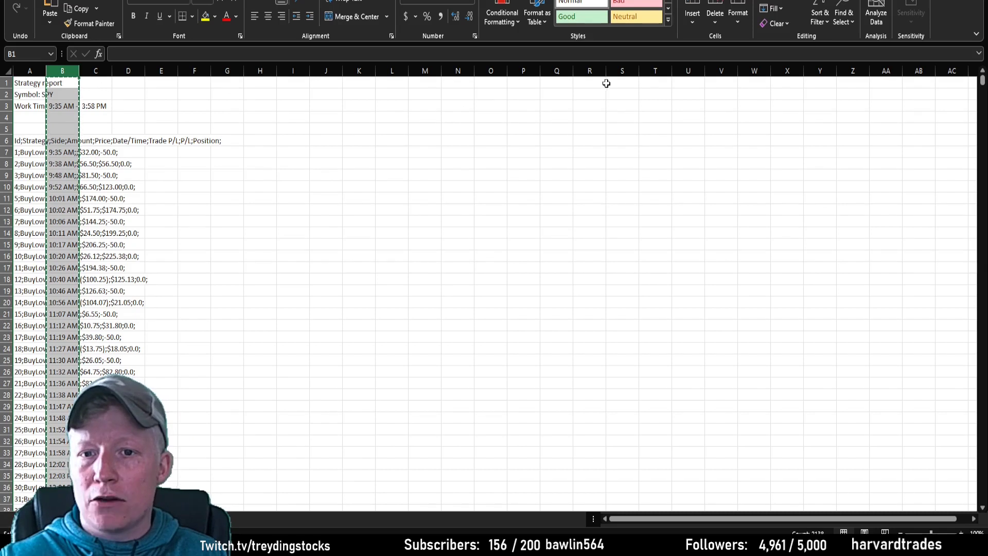
click(625, 70)
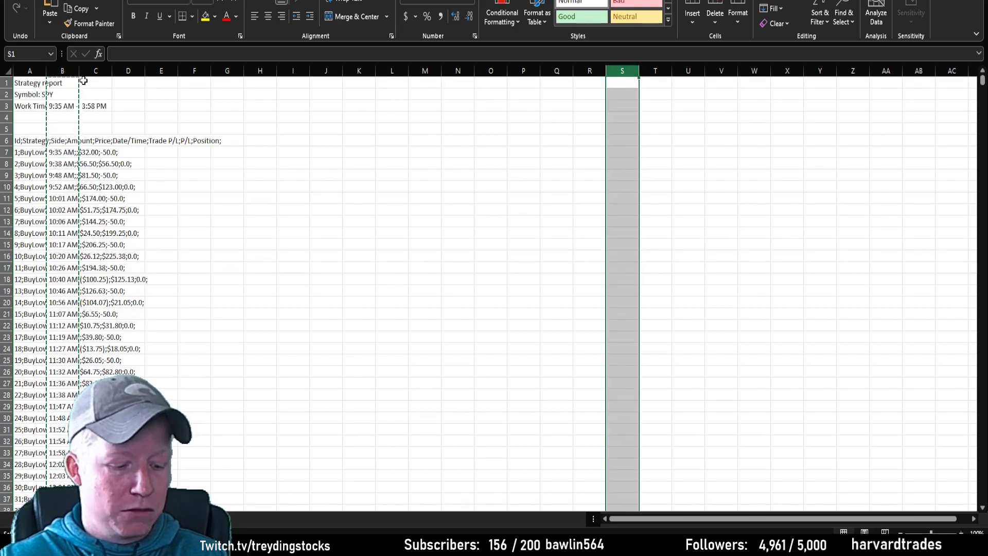
key(ctrl+v)
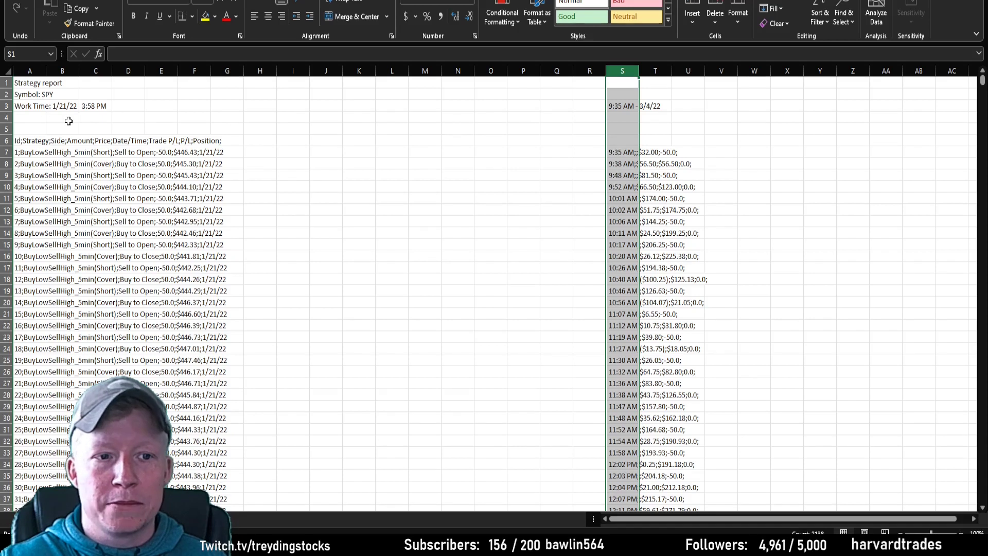
click(30, 71)
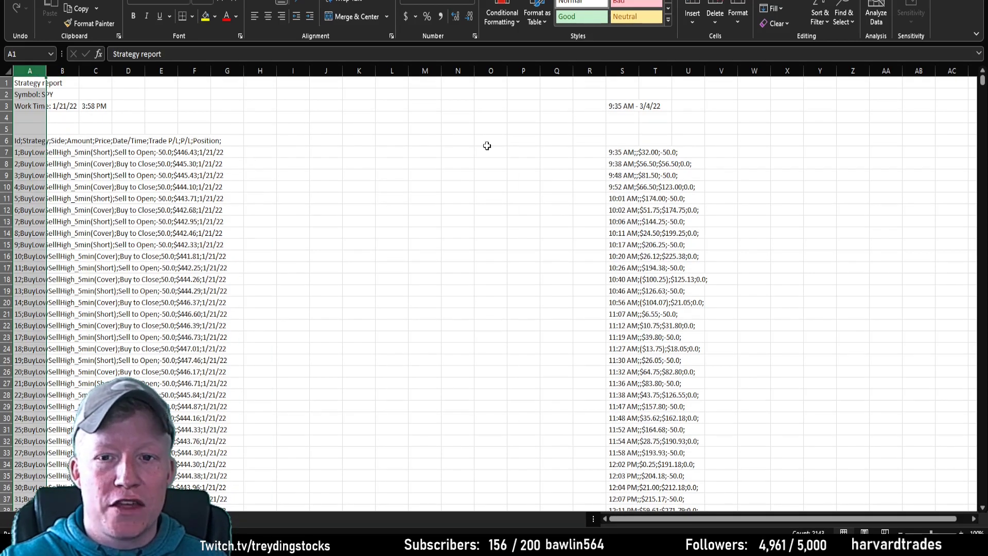
click(622, 71)
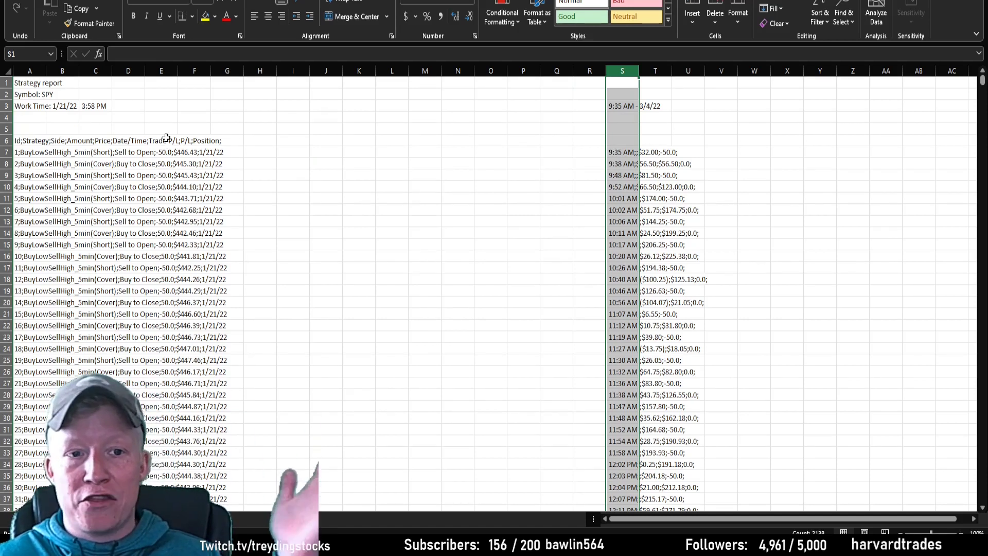
click(32, 70)
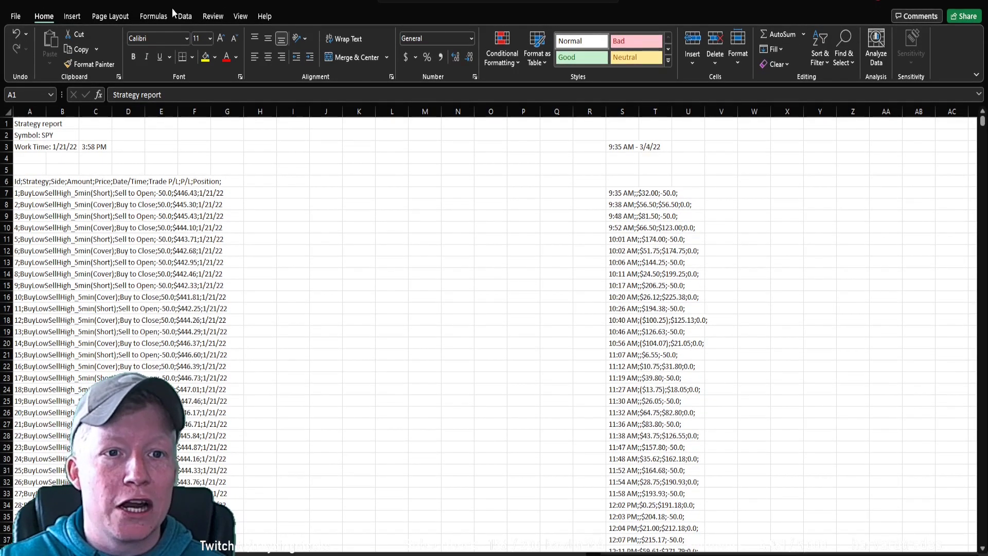
Split column A's report text into columns on the semicolon delimiter, replacing existing data.
key(ctrl+space)
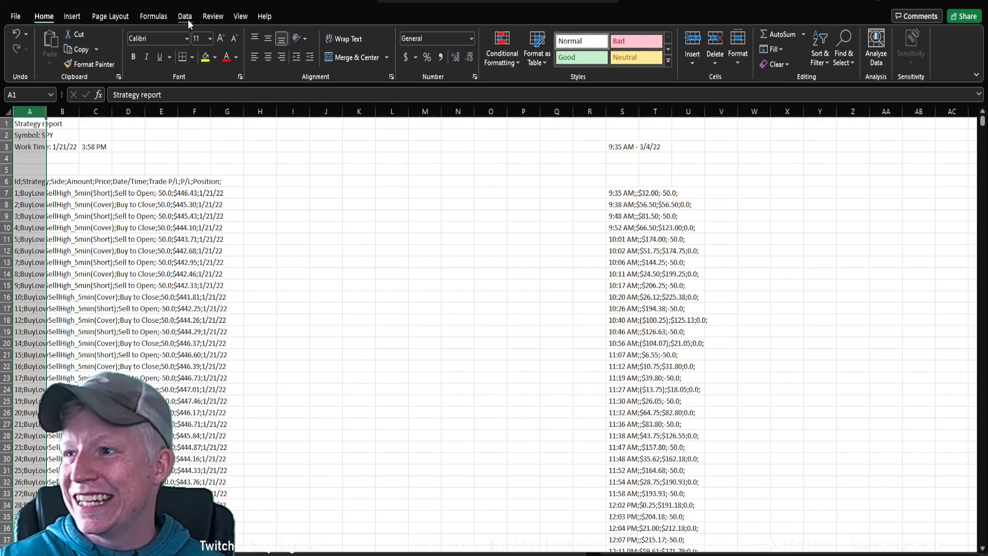
click(187, 19)
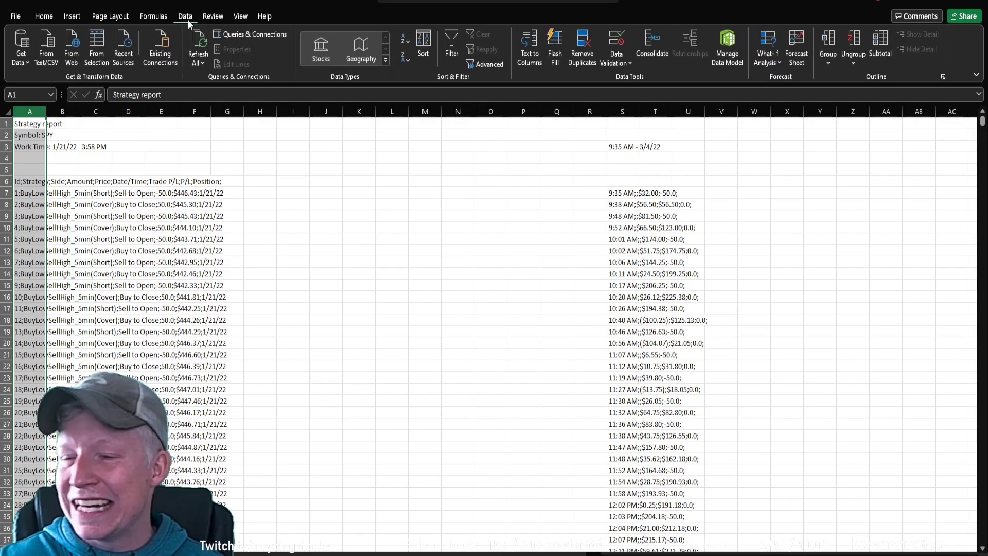
click(530, 62)
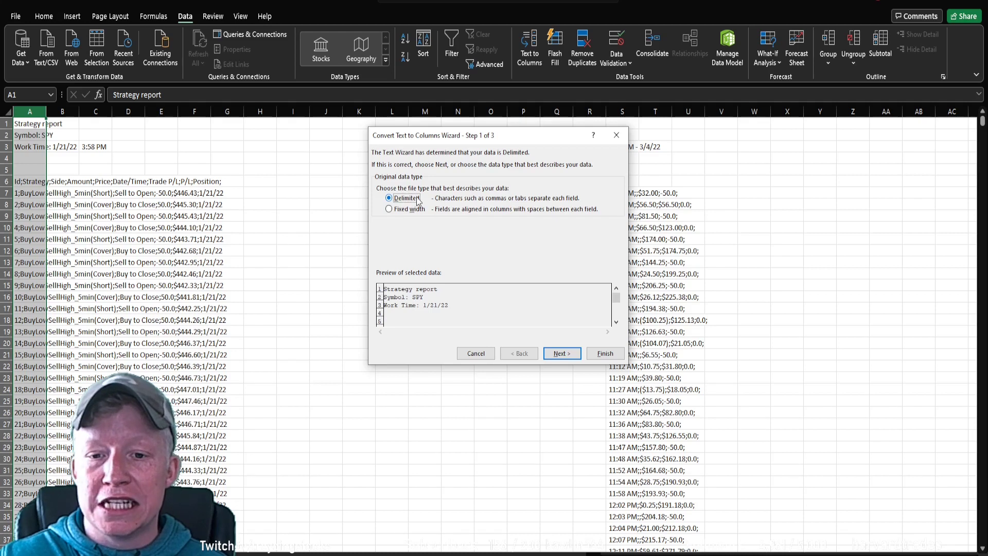
click(560, 353)
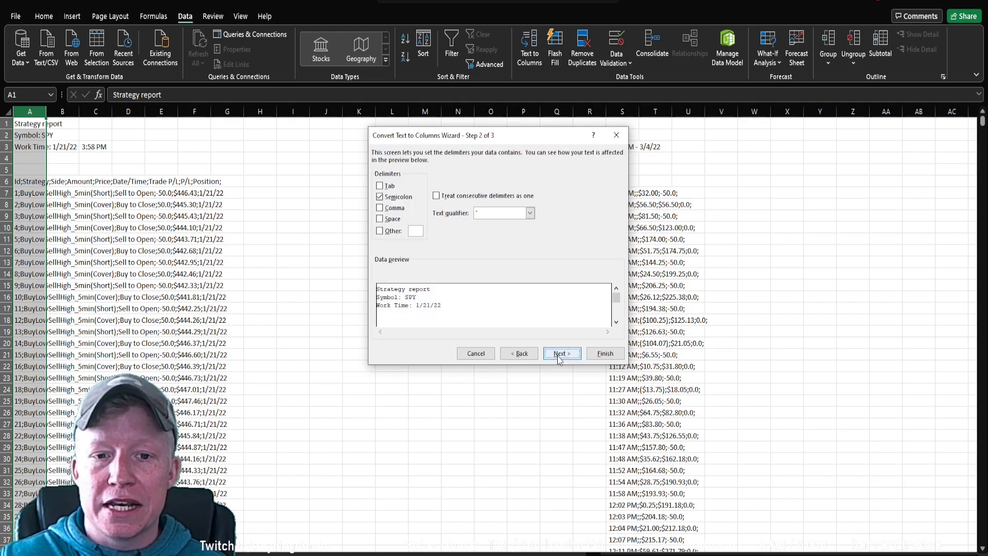
click(381, 186)
click(395, 199)
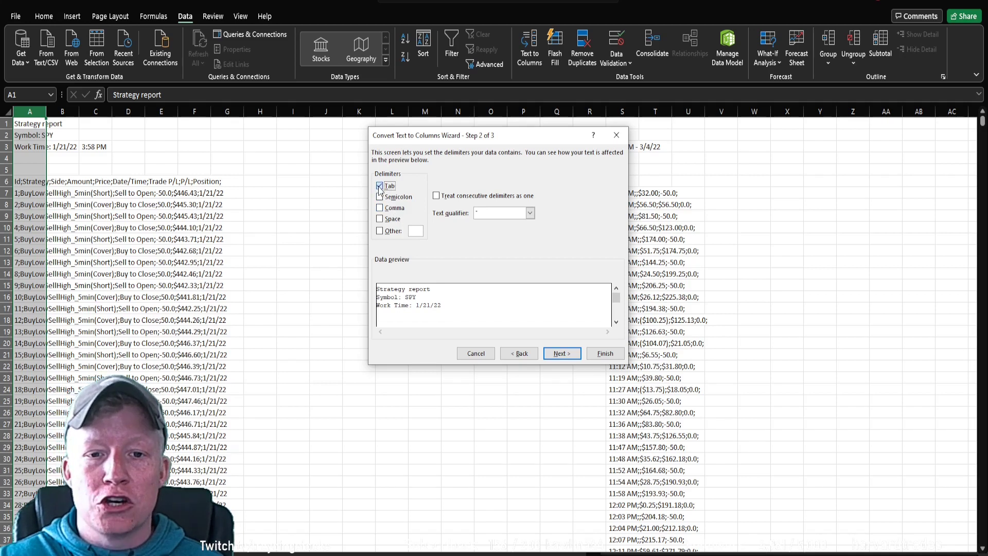
click(379, 186)
click(381, 196)
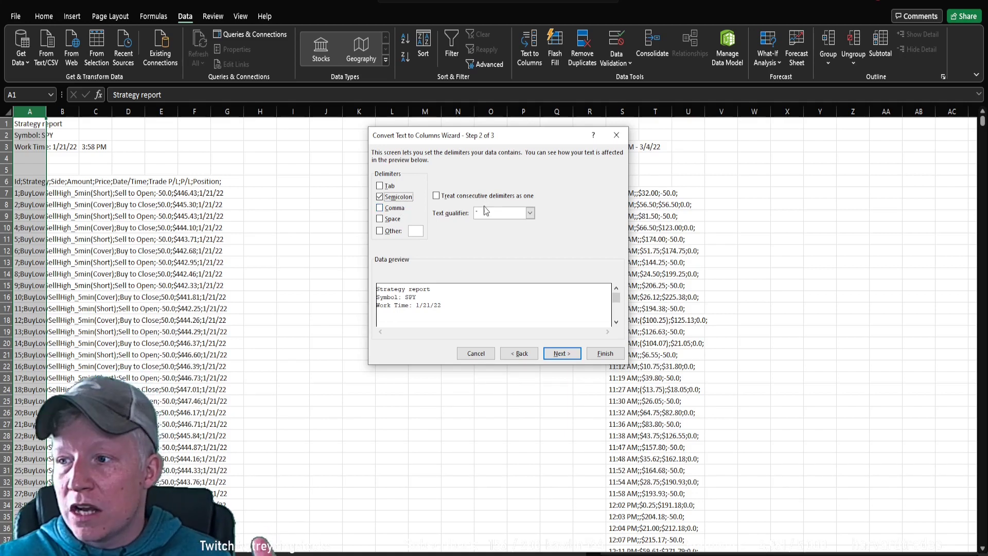
click(604, 353)
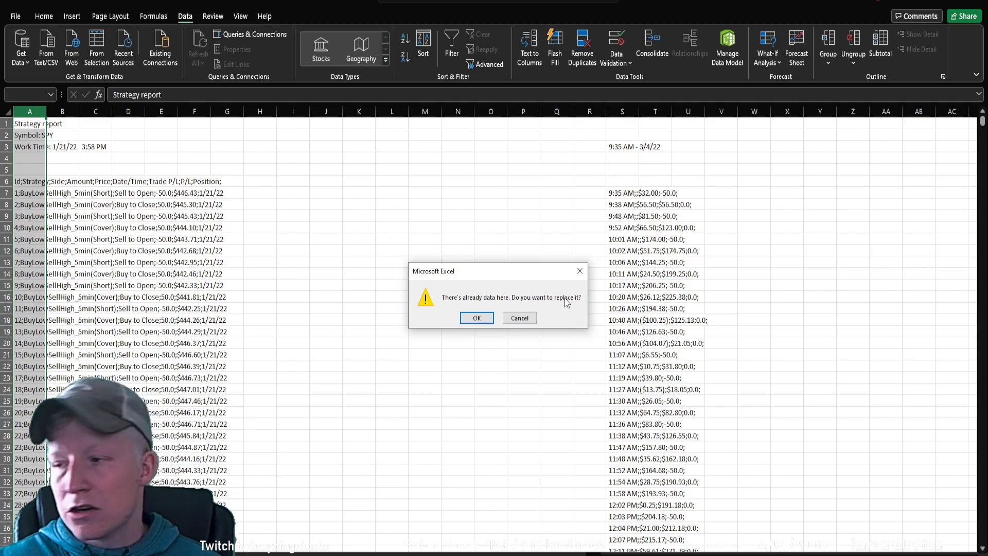
click(485, 317)
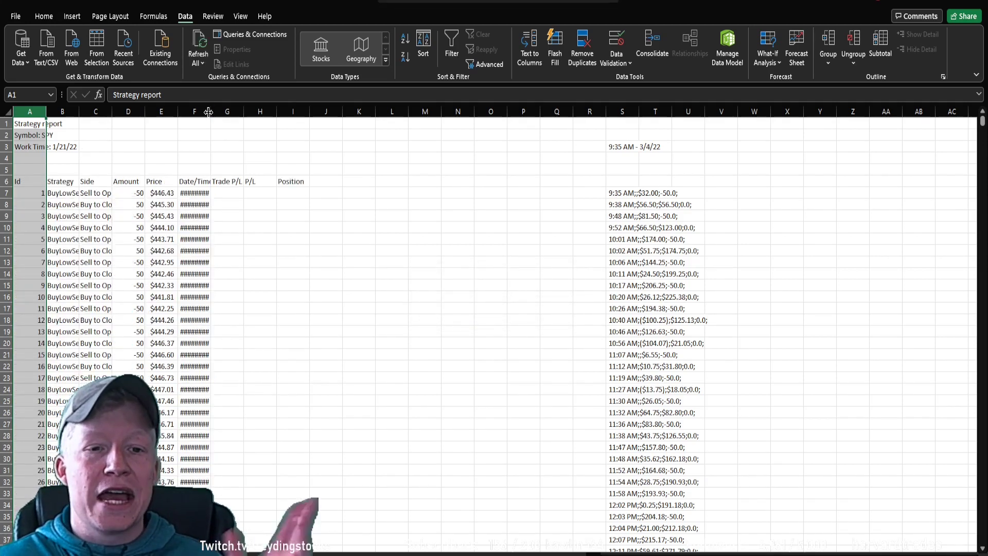
Widen column F and insert a new column G headed 'Time'.
drag(210, 111, 222, 111)
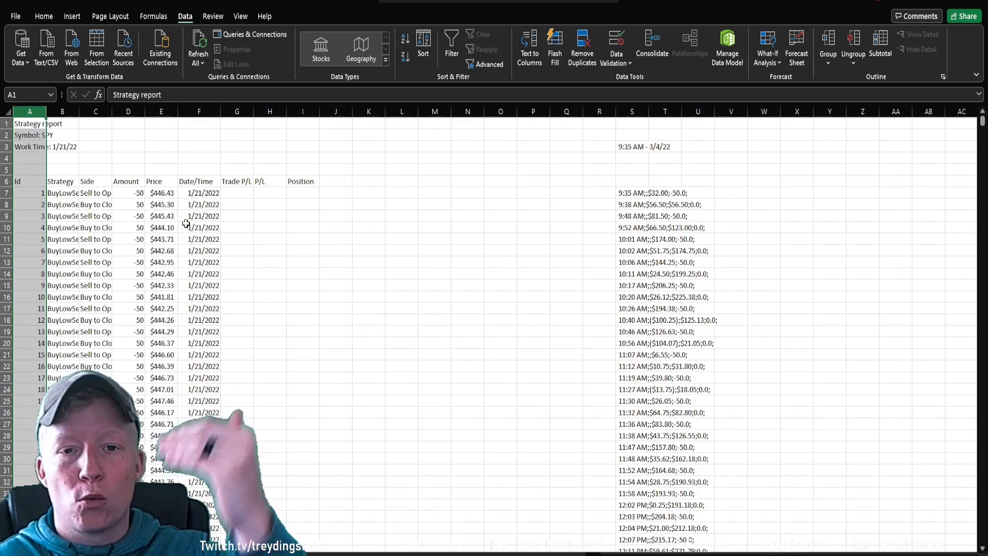
right_click(247, 111)
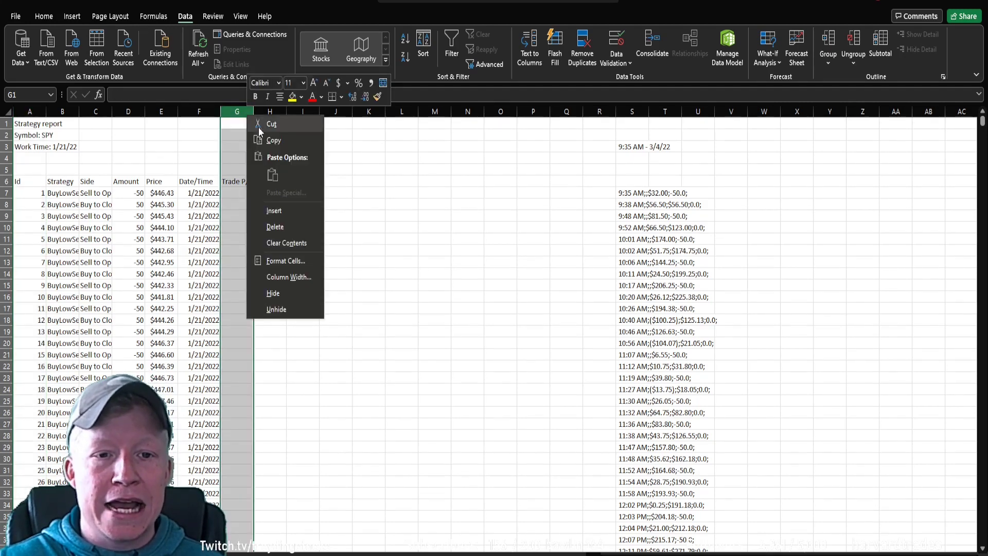
click(274, 211)
click(232, 185)
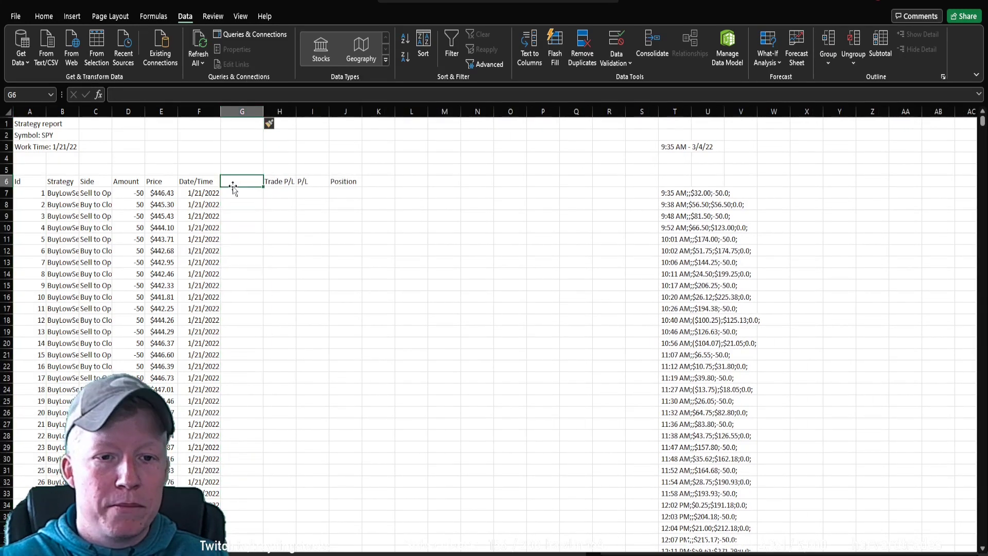
text(Time)
Shorten the 'Date/Time' header to 'Date'.
click(210, 181)
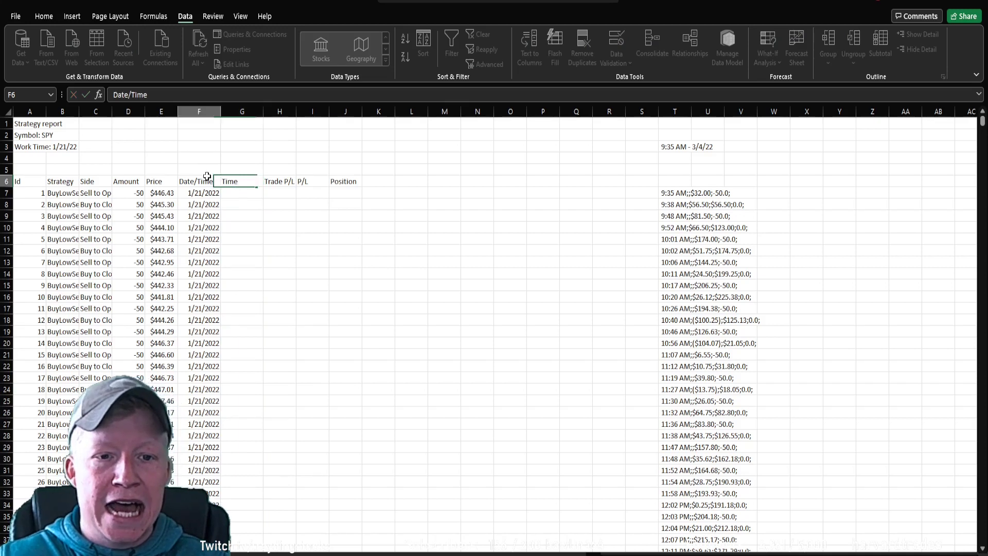
double_click(218, 181)
key(BackSpace)
key(BackSpace)
key(BackSpace)
key(BackSpace)
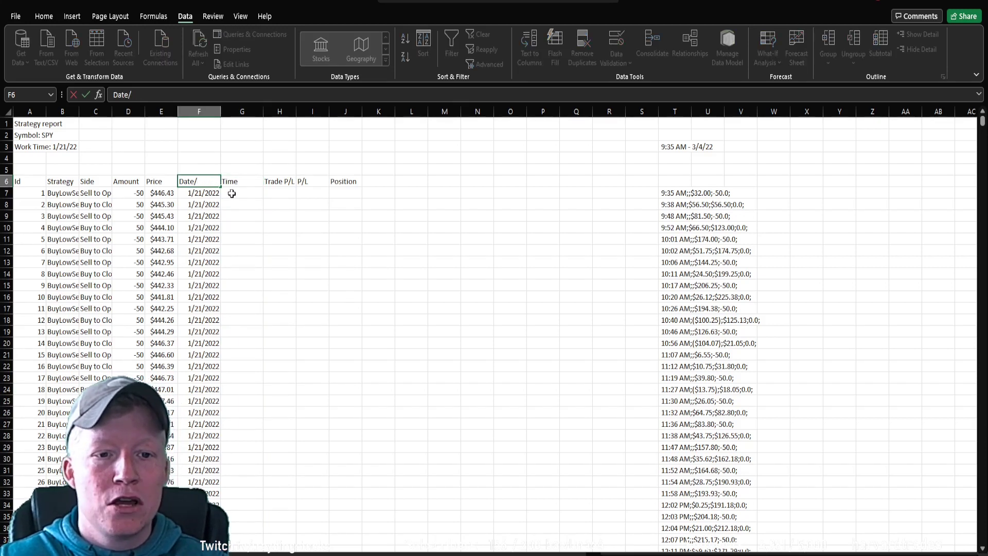
key(BackSpace)
click(232, 193)
click(674, 189)
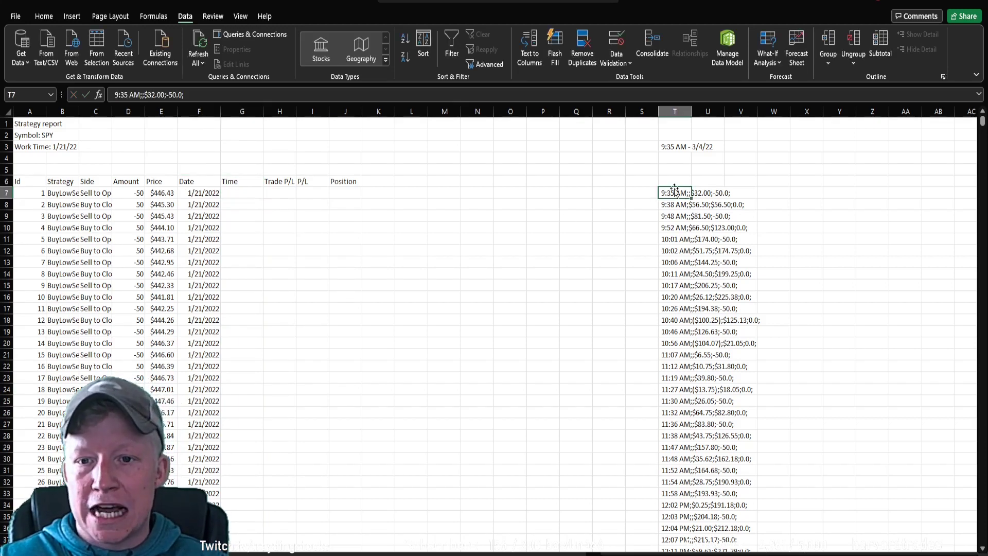
Split the raw report text in column T into separate columns on semicolons.
click(681, 112)
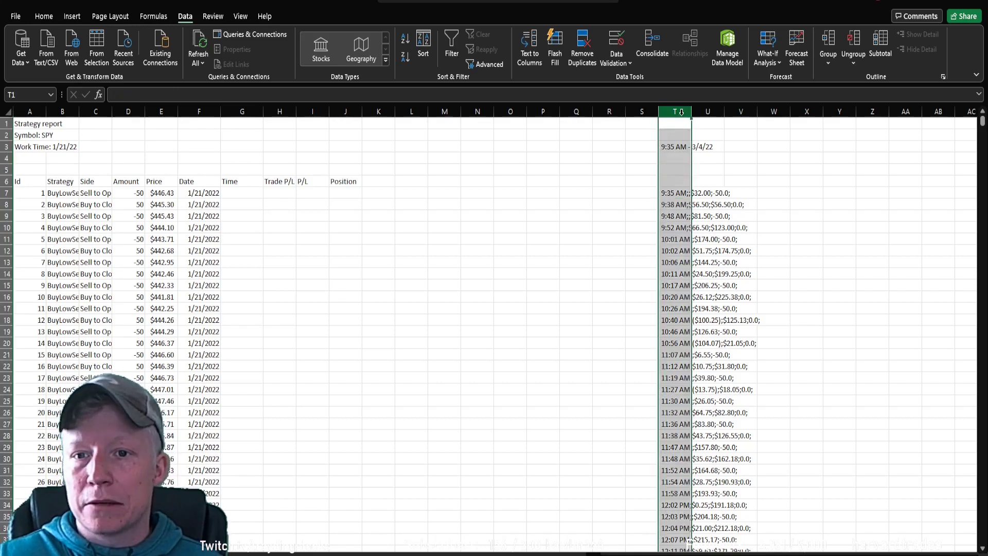
click(535, 53)
click(562, 353)
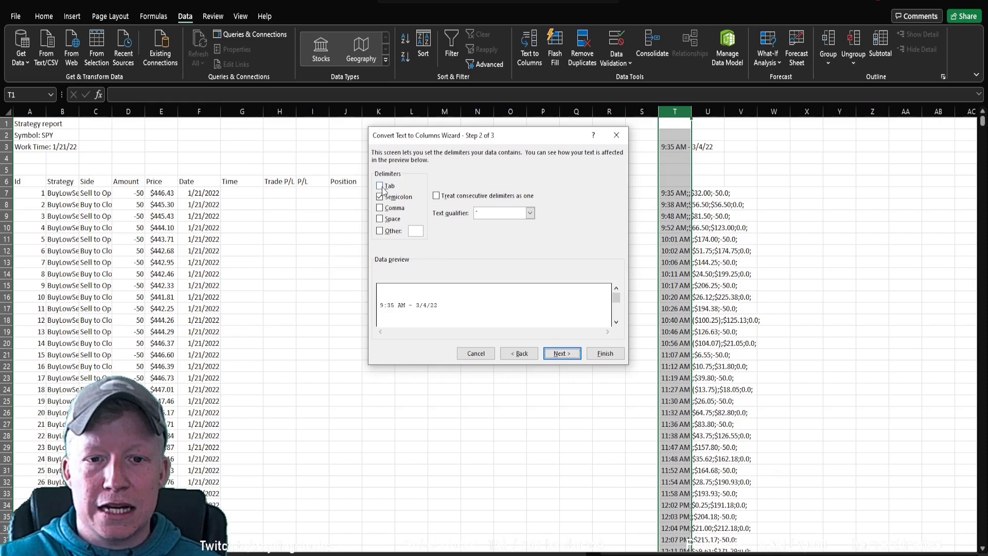
click(605, 353)
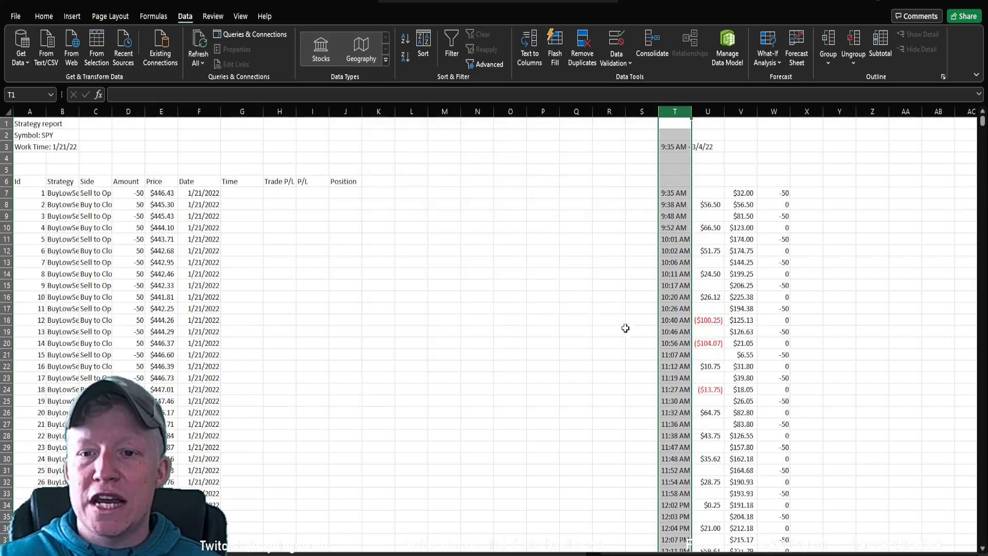
Move the split values from T7:W down to the last row into G7:J.
click(686, 195)
drag(684, 194, 775, 193)
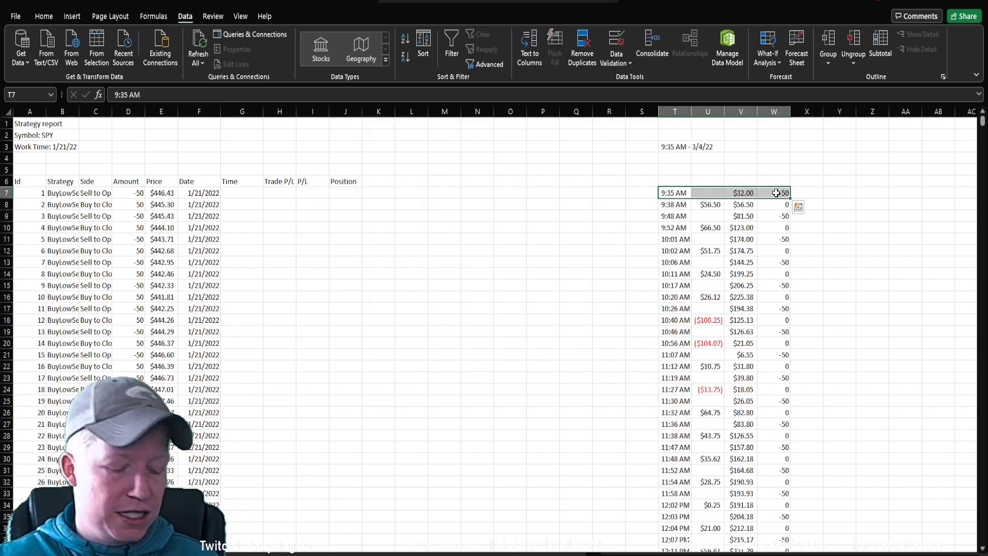
key(ctrl+shift+Down)
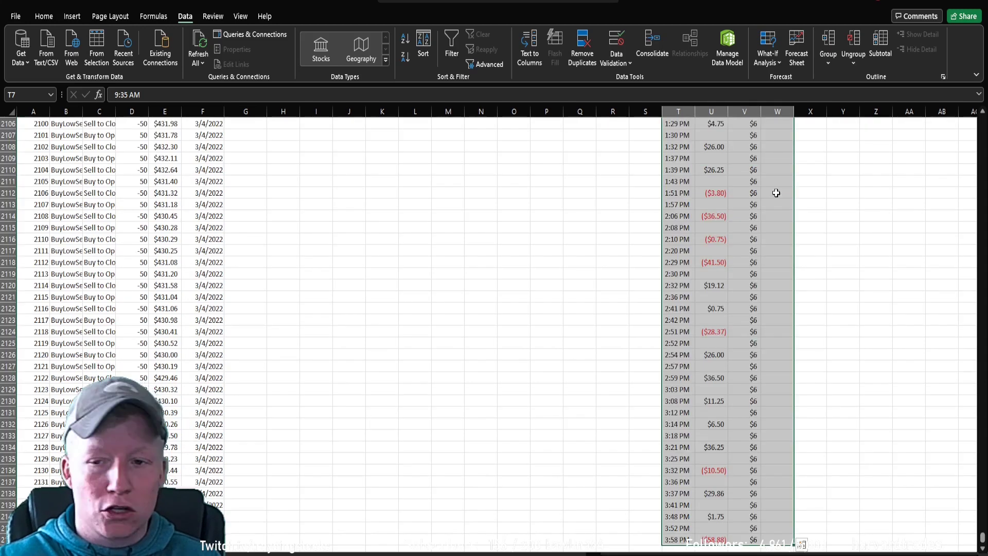
key(ctrl+c)
key(ctrl+BackSpace)
drag(249, 192, 345, 189)
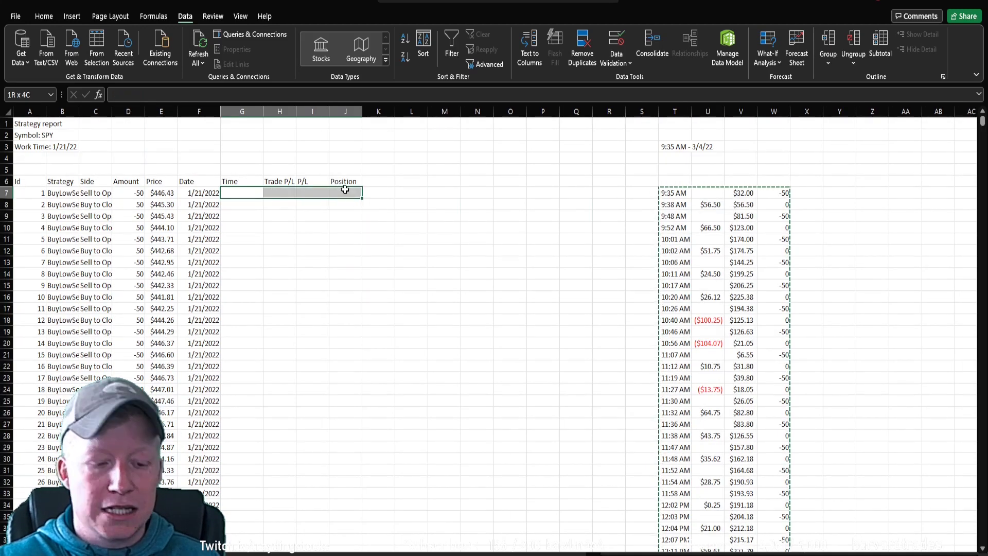
key(ctrl+v)
click(412, 193)
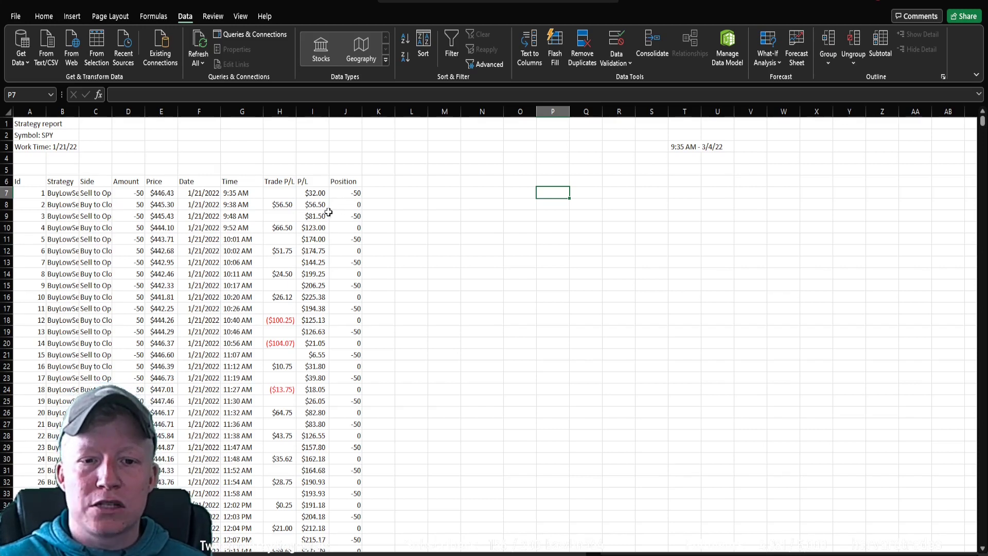
scroll(287, 278, down, 5)
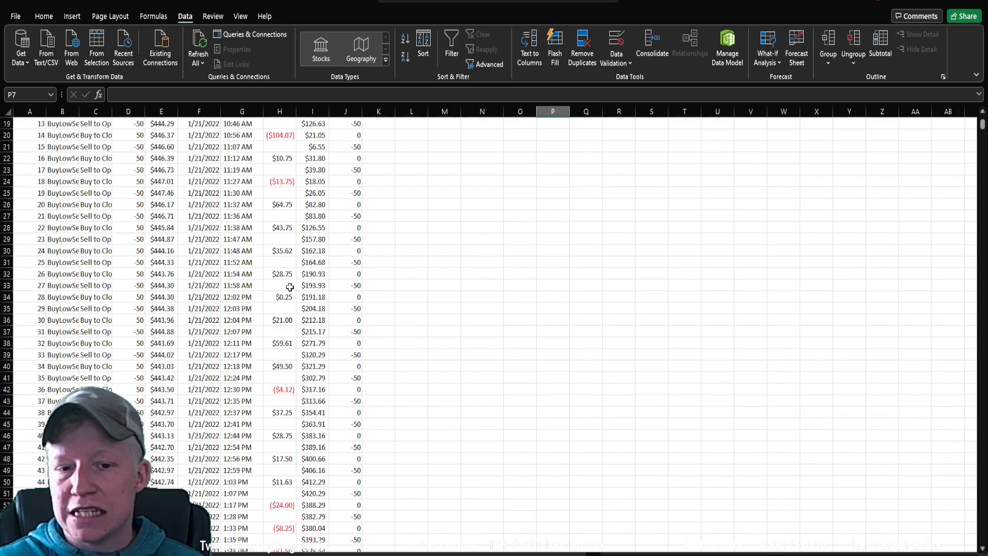
scroll(264, 265, up, 5)
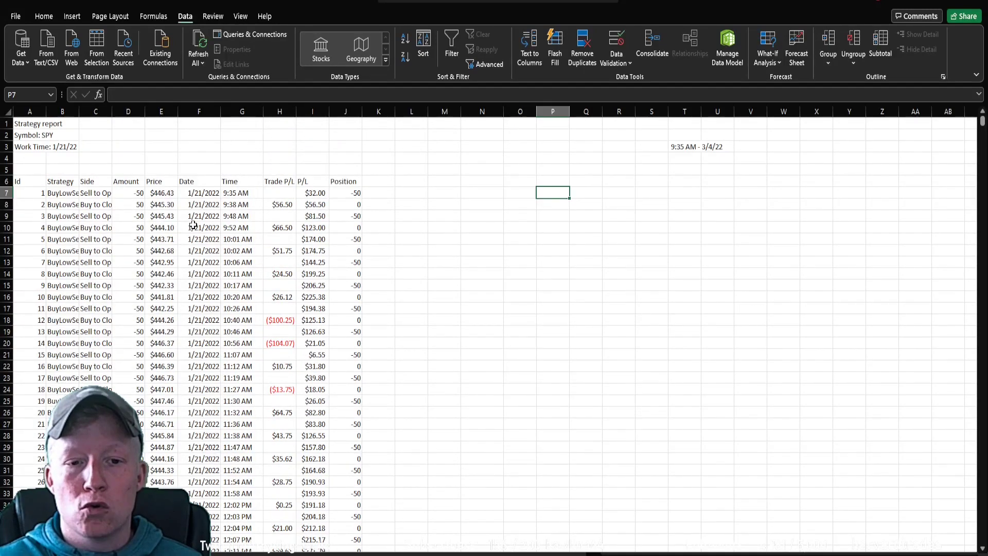
click(281, 205)
click(280, 217)
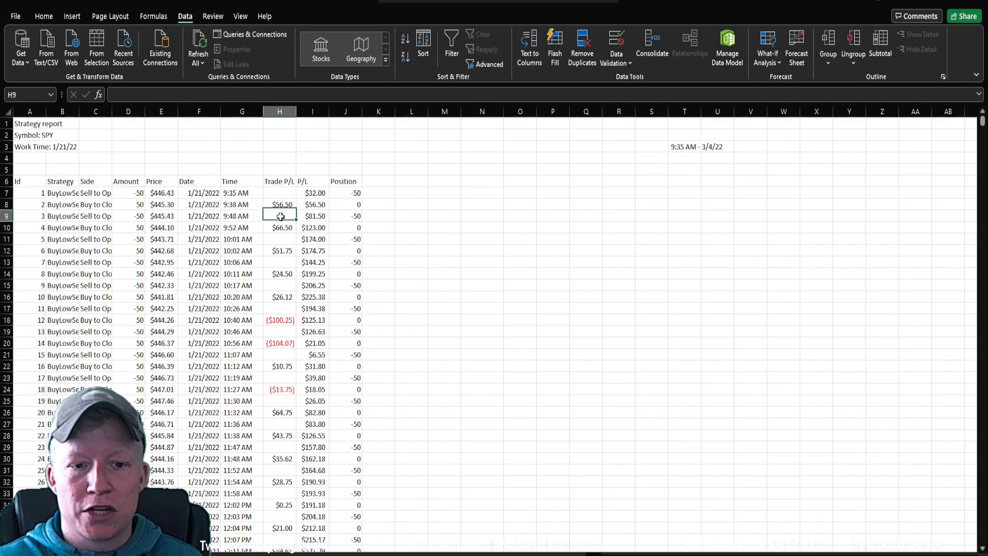
click(282, 249)
click(280, 227)
click(281, 205)
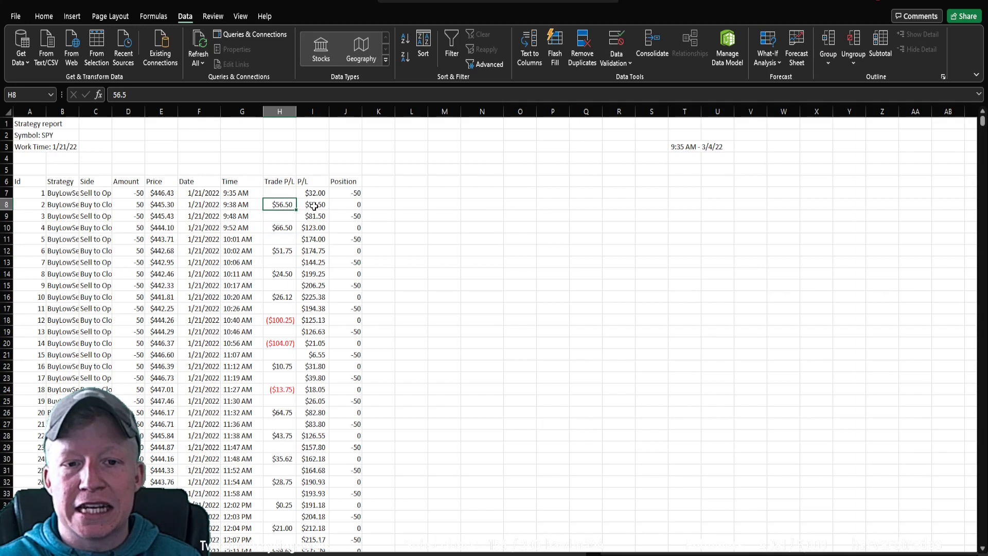
click(313, 206)
click(316, 238)
click(286, 251)
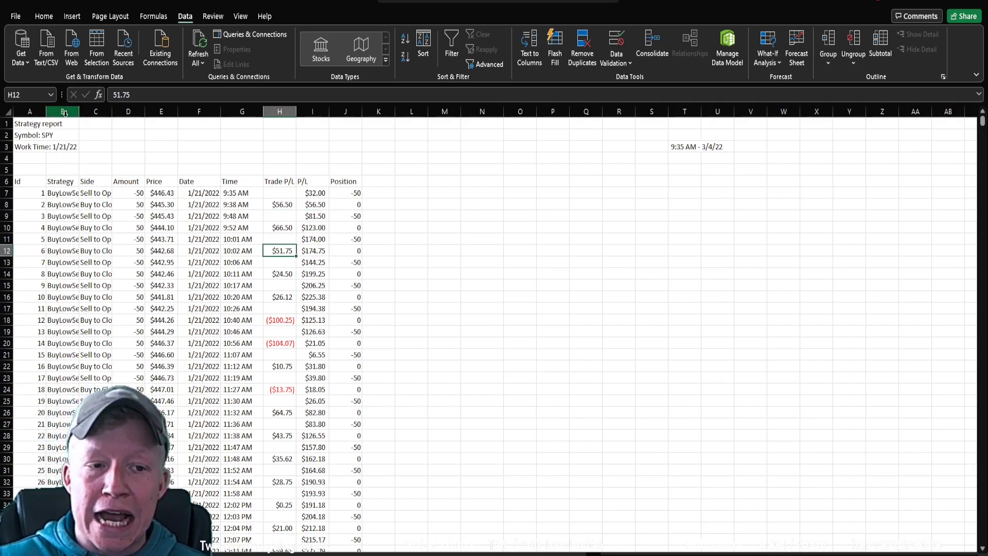
click(97, 112)
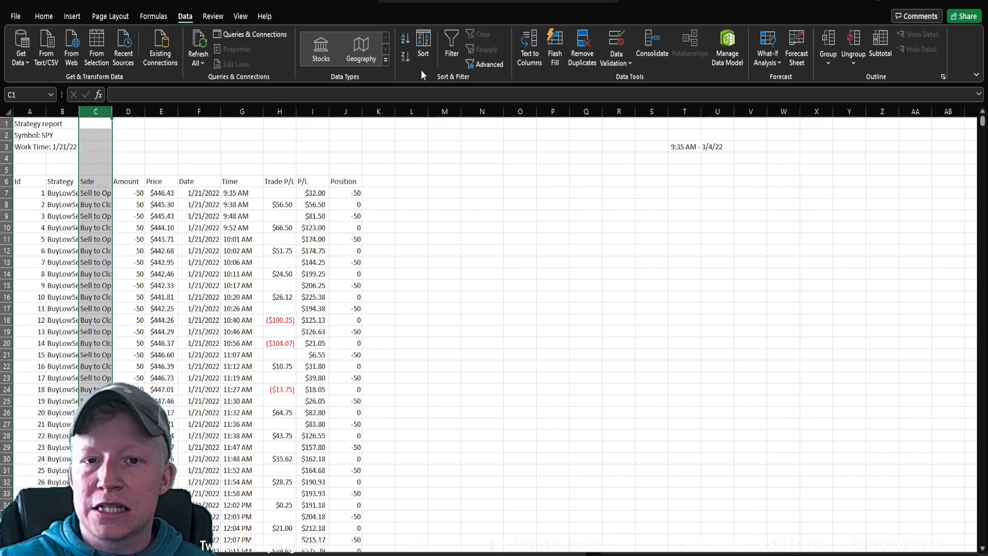
Filter the Side column to show only Buy to Open and Sell to Open rows.
click(107, 123)
click(58, 260)
click(50, 281)
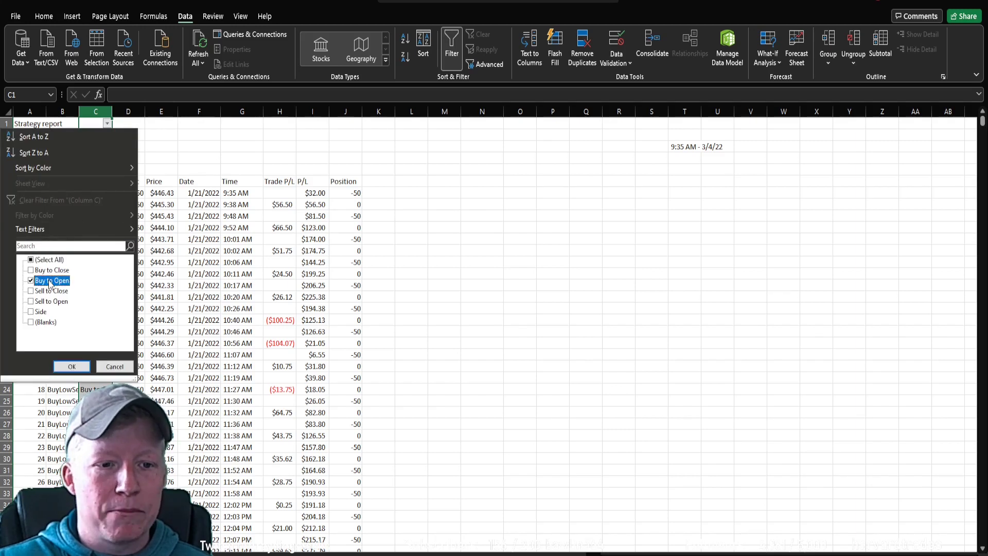
click(56, 302)
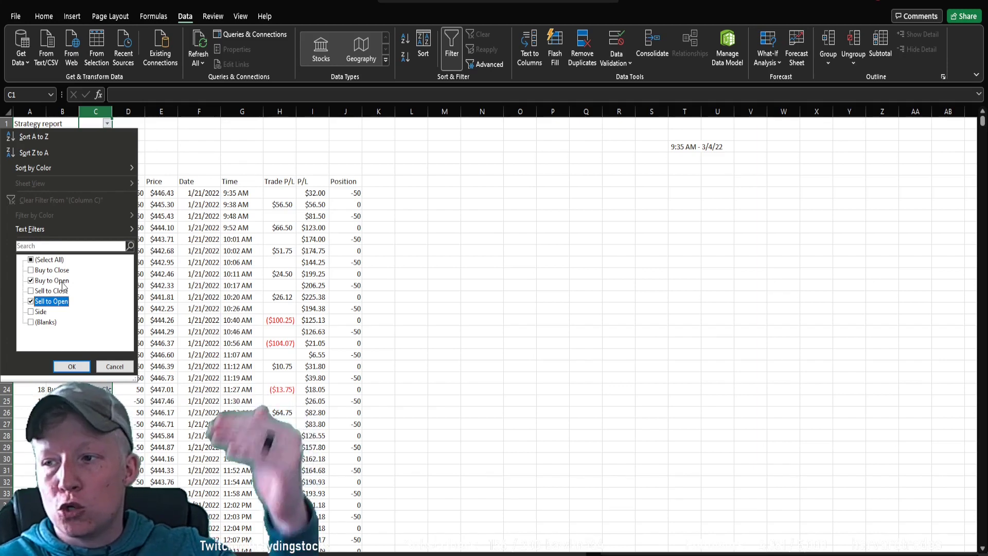
click(77, 366)
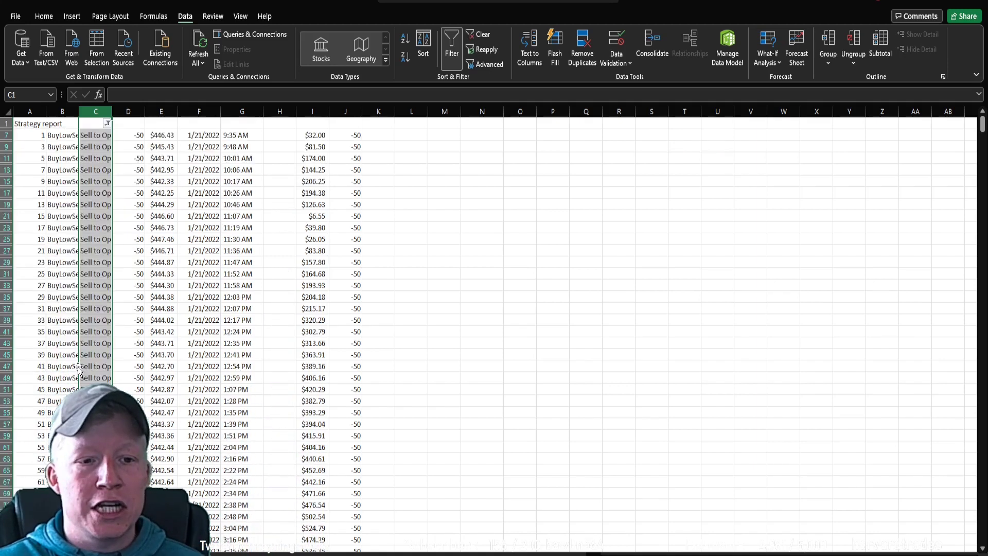
Delete all visible opening-trade rows, then restore every Side value in the filter.
click(34, 137)
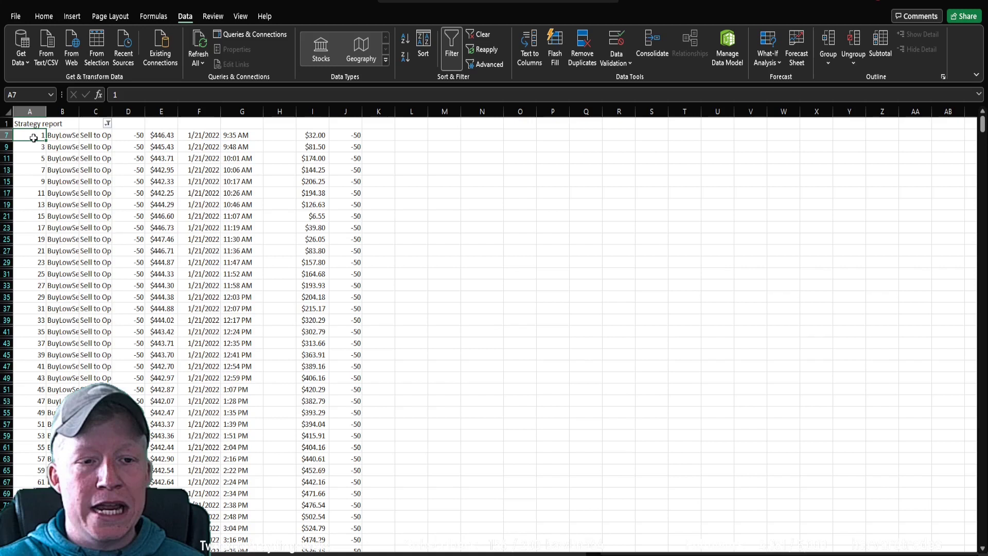
drag(33, 137, 363, 137)
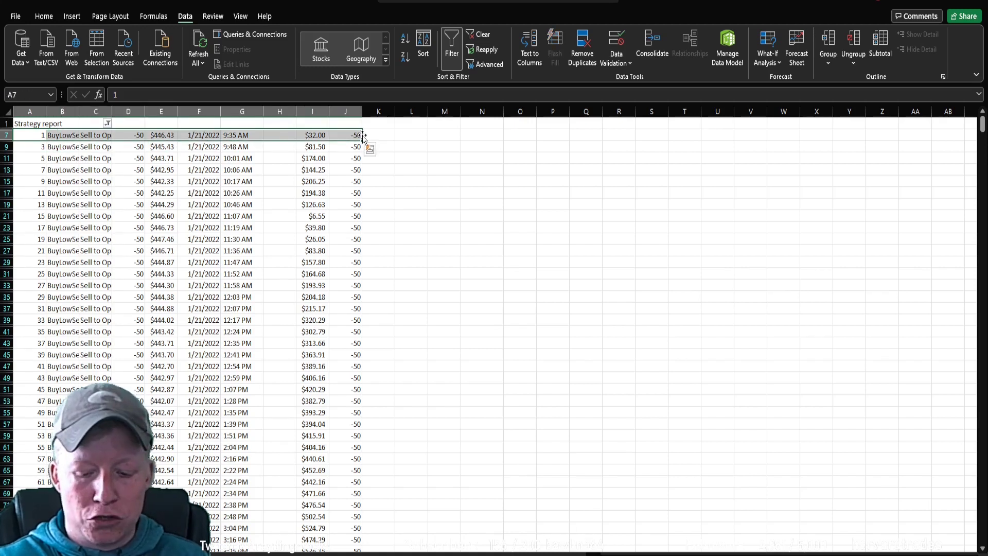
key(ctrl+shift+Down)
right_click(255, 181)
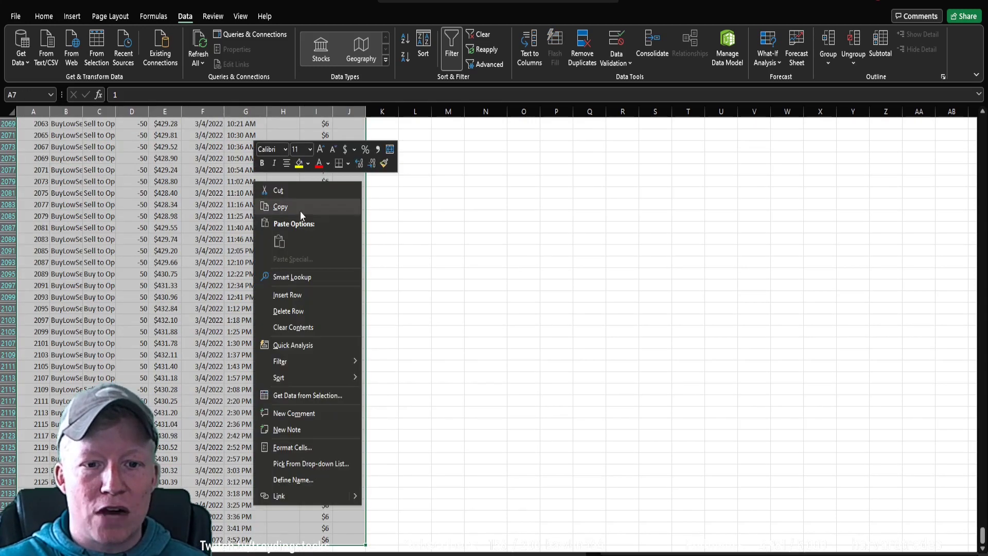
click(288, 310)
click(474, 316)
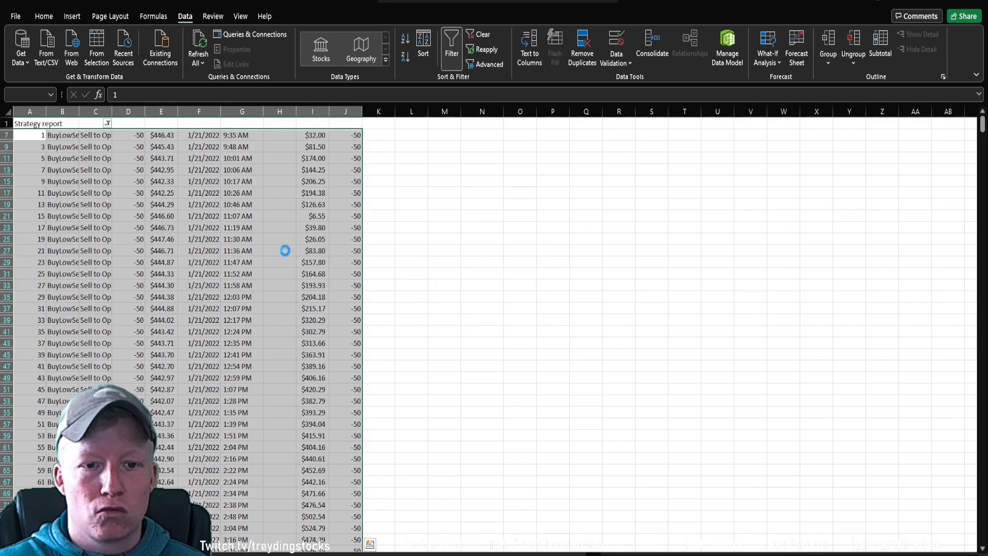
click(108, 124)
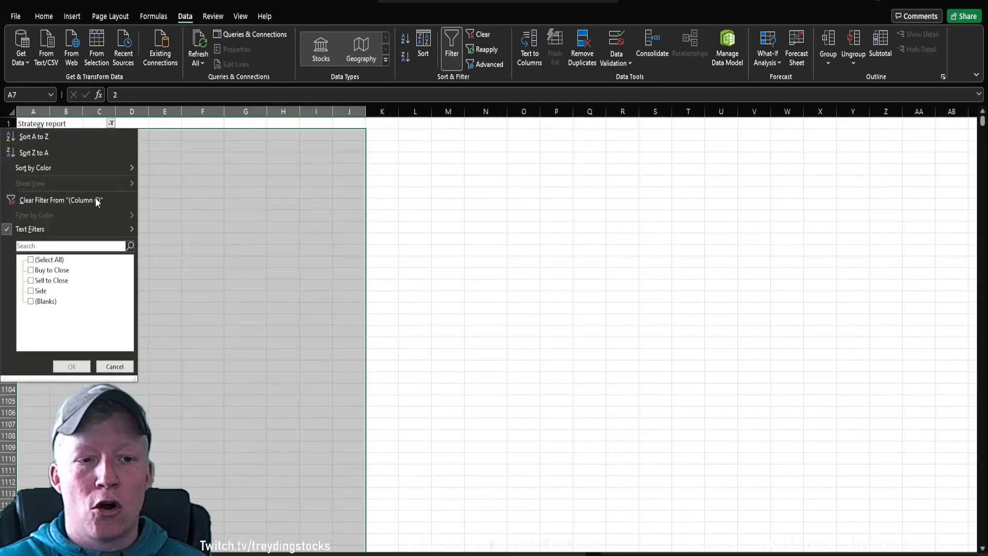
click(43, 262)
click(71, 366)
click(379, 227)
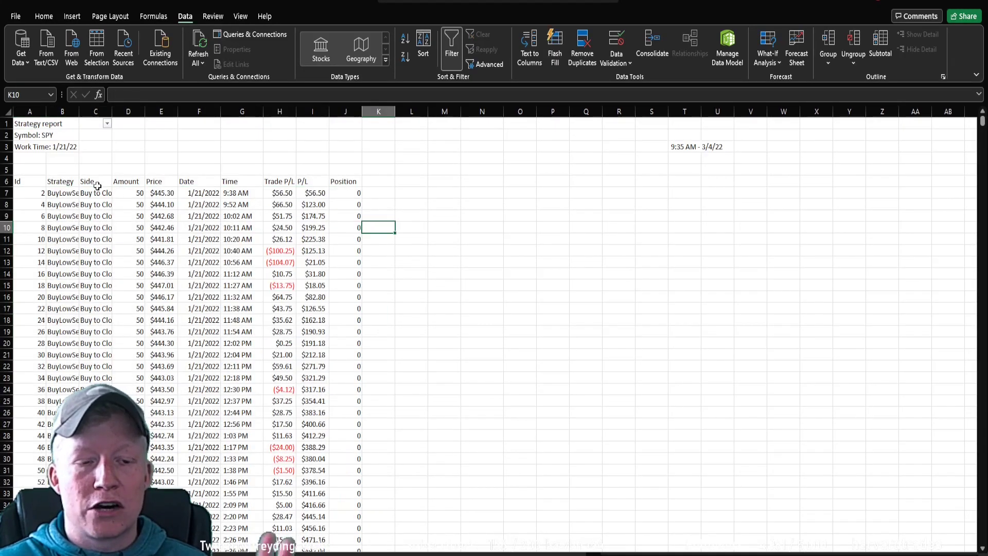
click(281, 196)
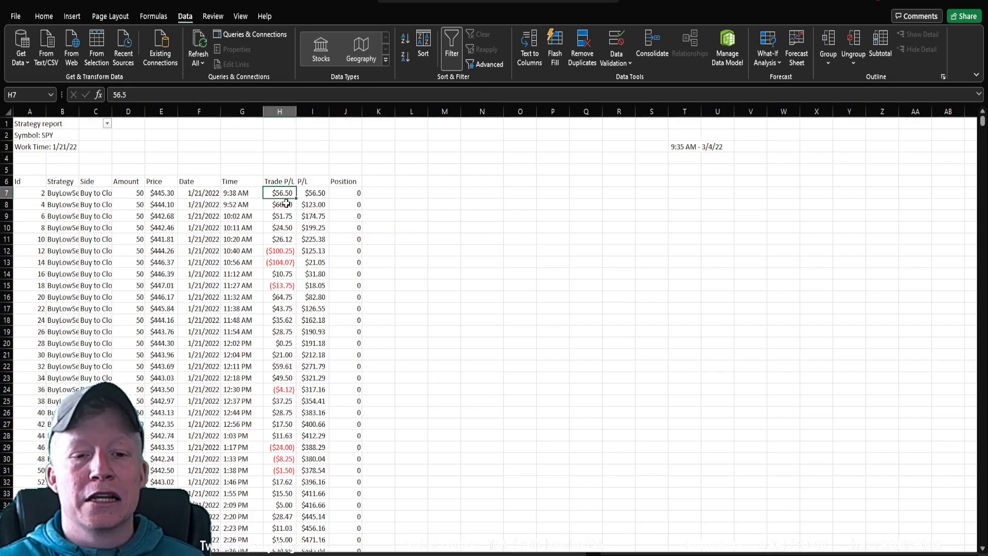
click(286, 204)
click(44, 193)
scroll(41, 238, down, 7)
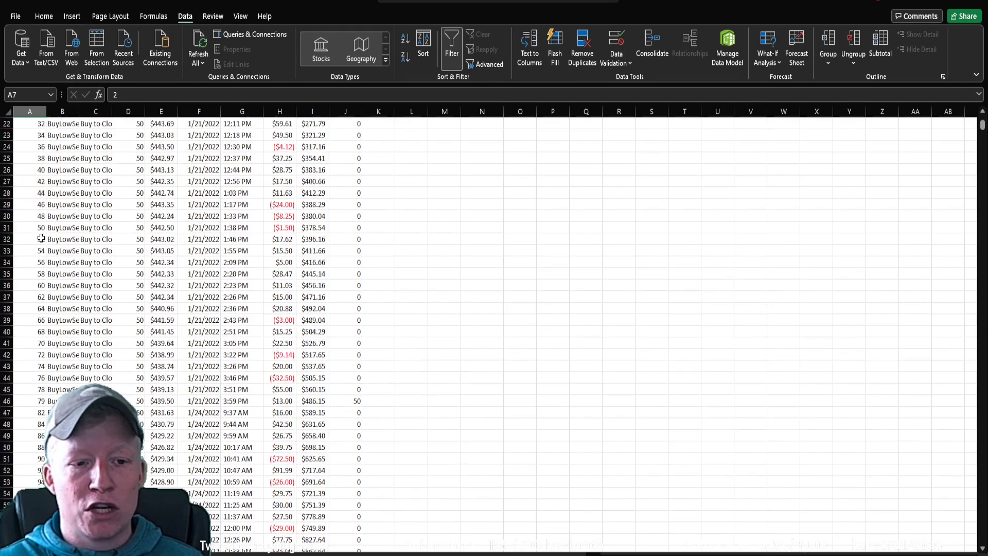
scroll(41, 239, down, 5)
scroll(39, 252, up, 8)
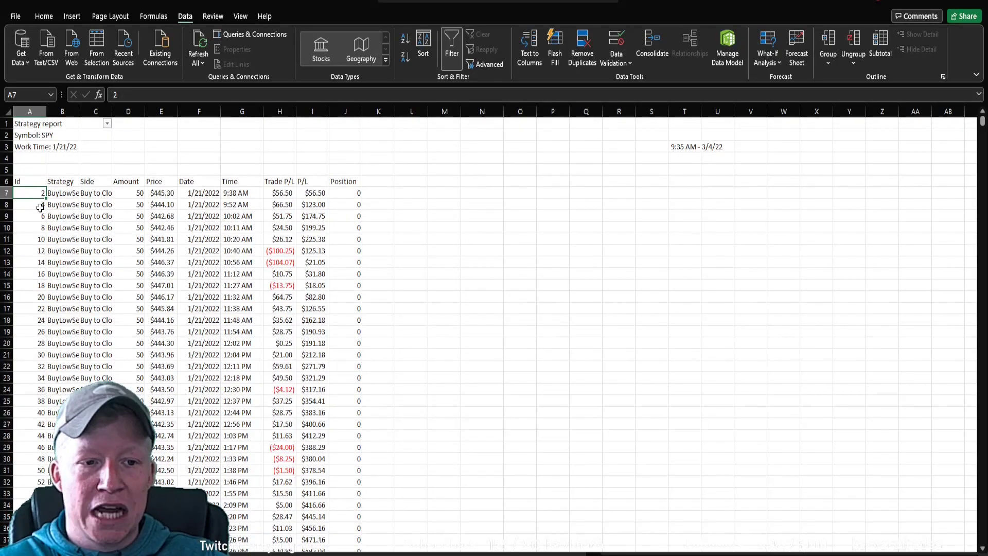
scroll(45, 247, down, 1)
scroll(47, 262, up, 1)
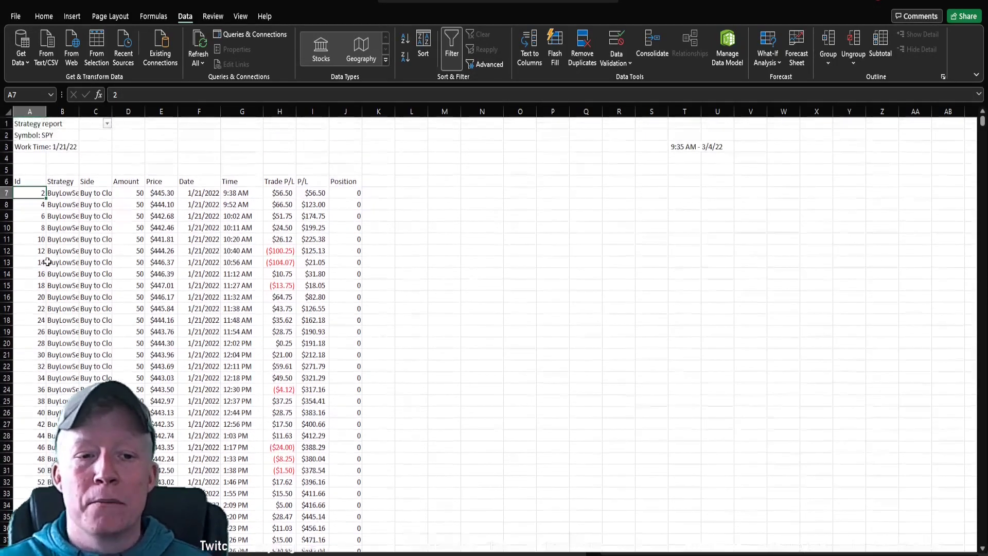
Enter =MAX(H7:H1074) in M7 to show the largest Trade P/L, $98.63.
click(434, 193)
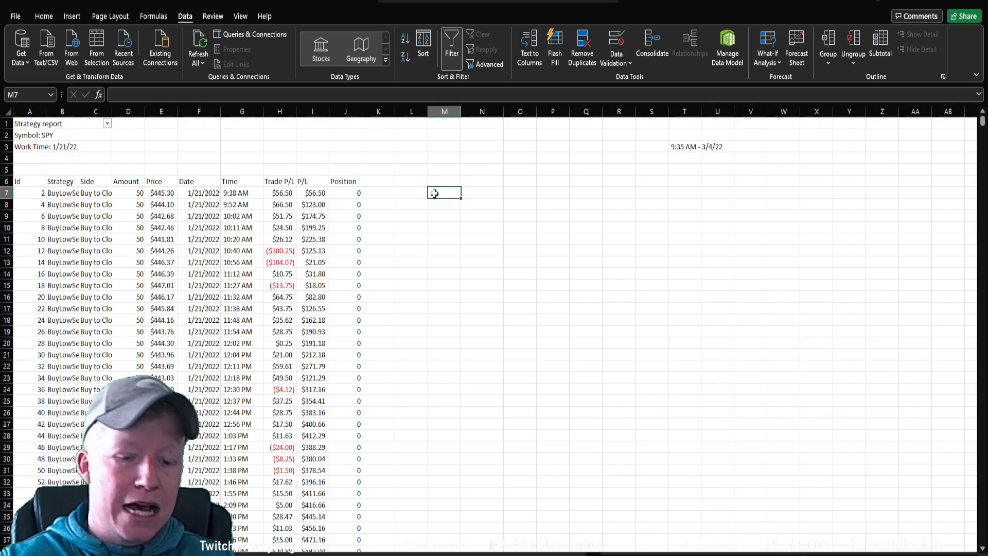
text(=max()
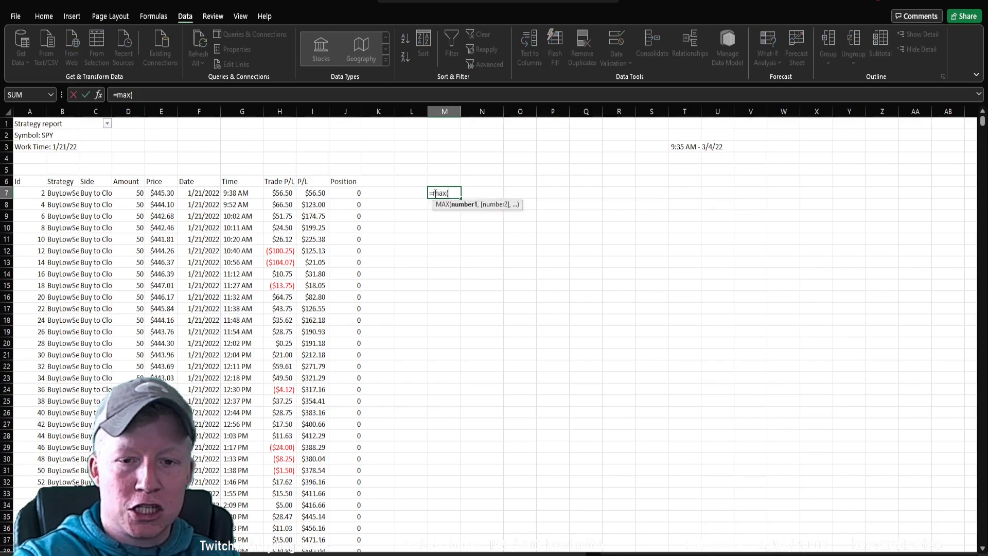
click(290, 194)
key(ctrl+shift+Down)
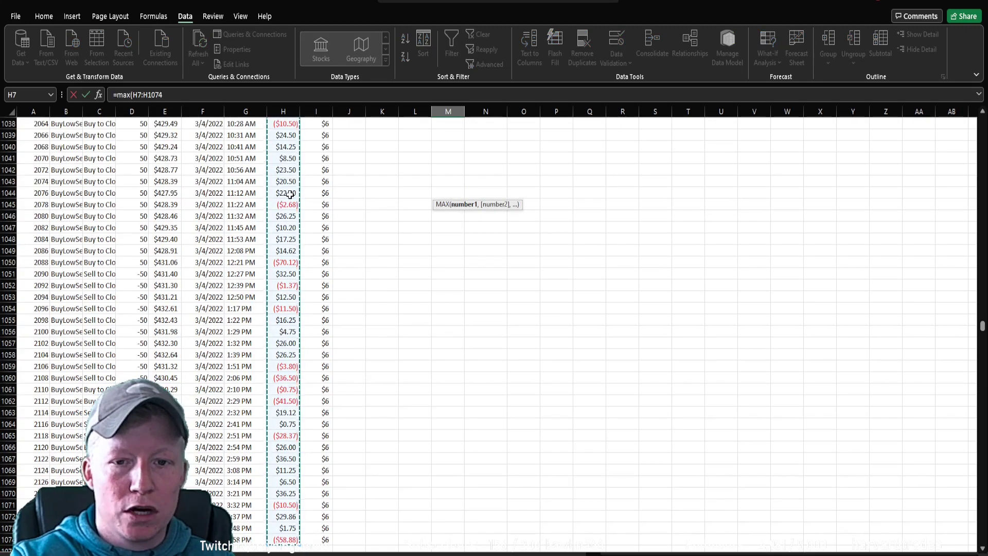
key(Return)
click(446, 193)
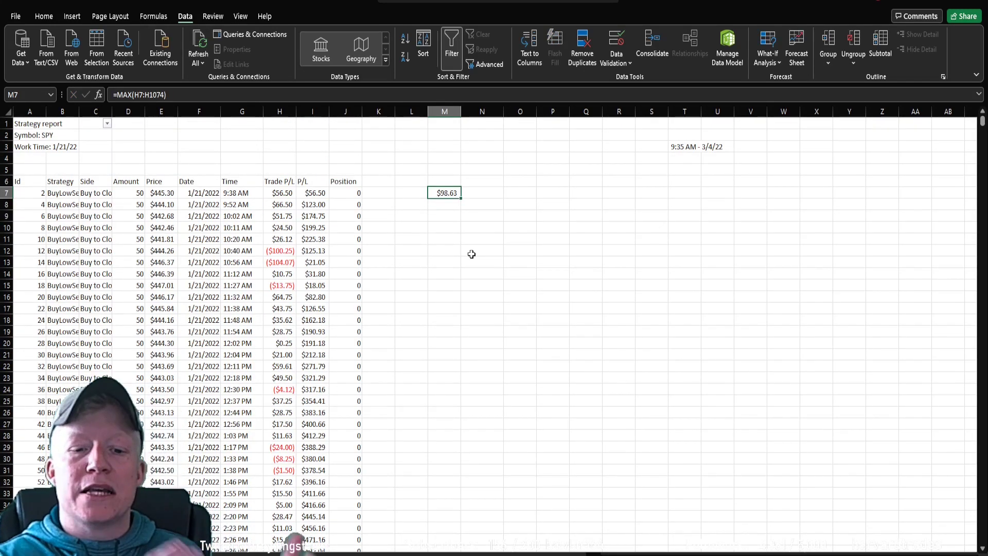
Enter =MIN(H7:H1074) in N7 to show the smallest Trade P/L, ($184.34).
click(498, 196)
text(=min)
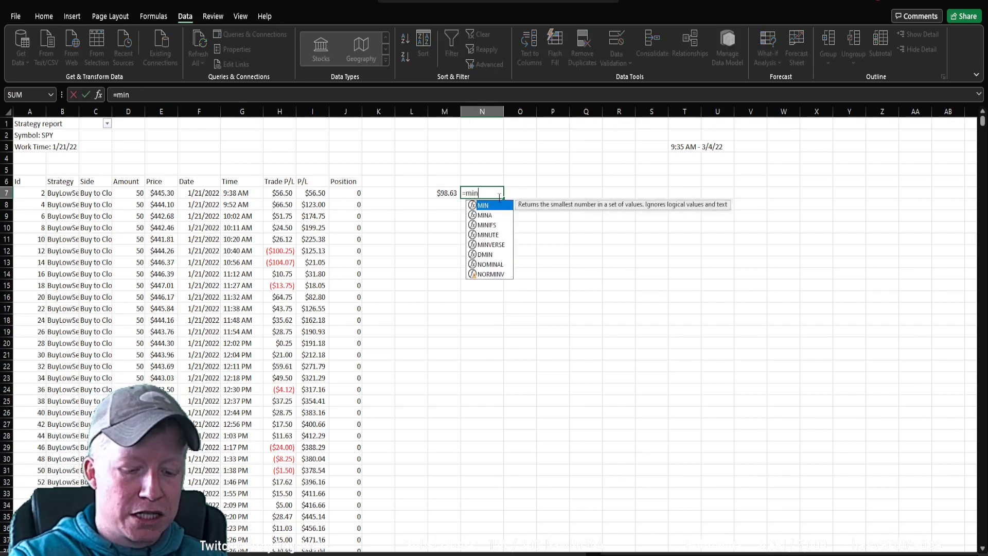
text(()
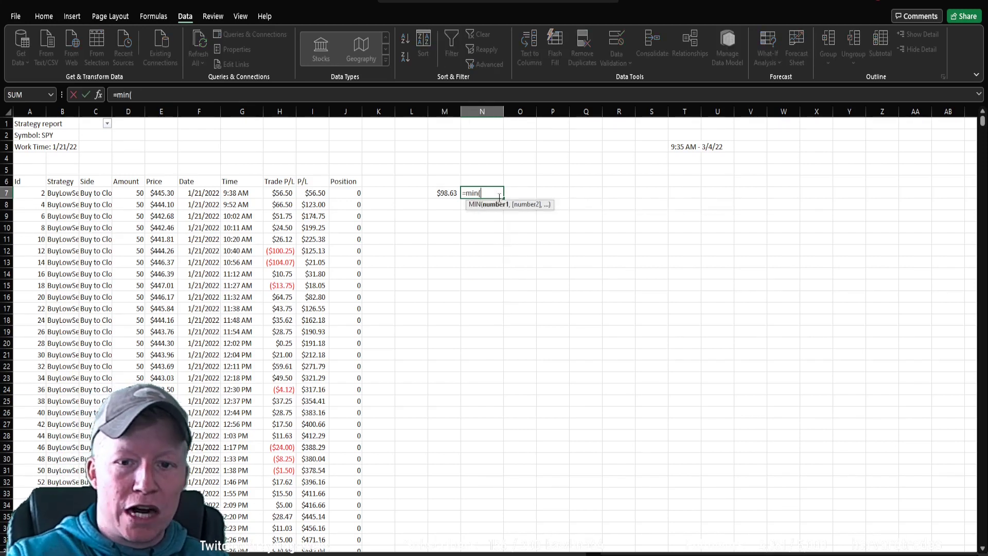
click(272, 194)
key(ctrl+shift+Down)
key(Return)
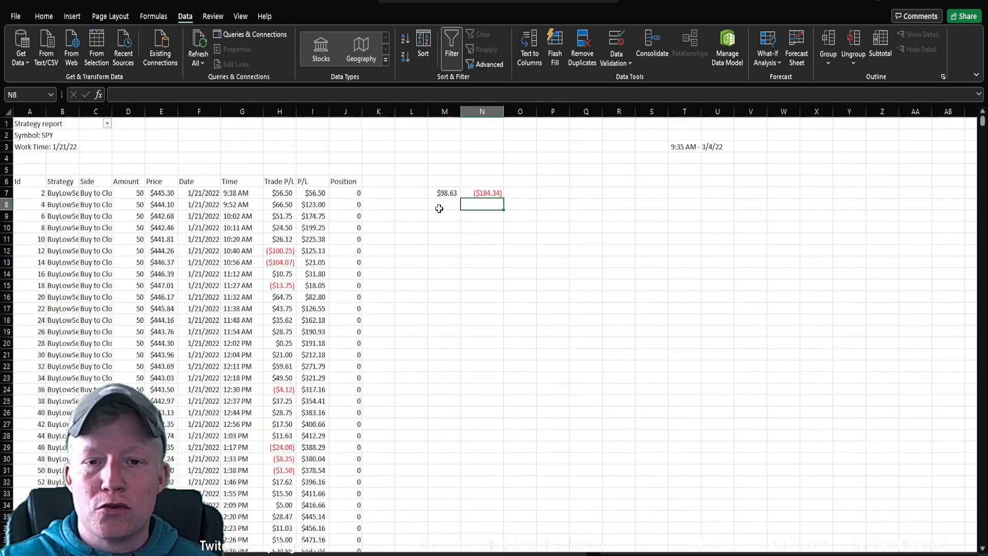
click(491, 190)
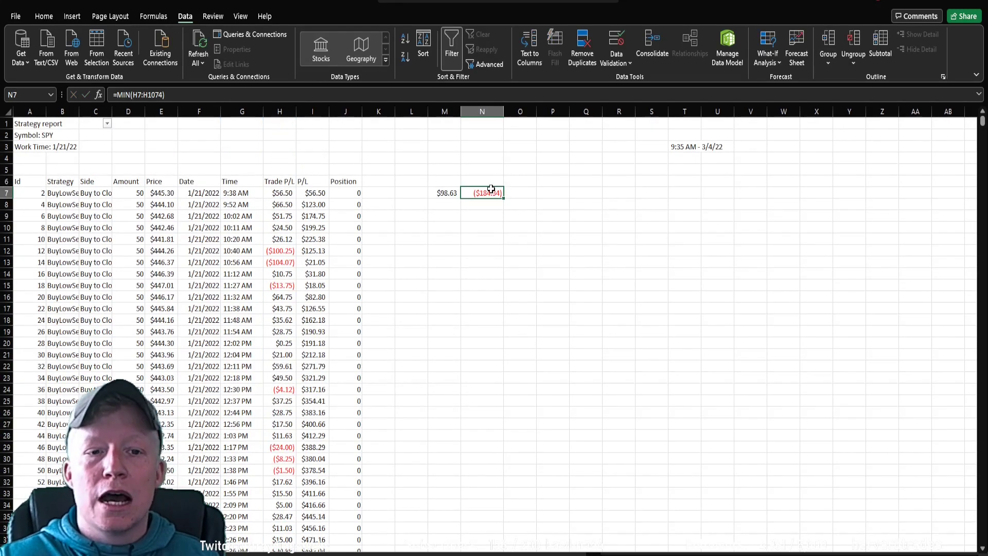
click(458, 198)
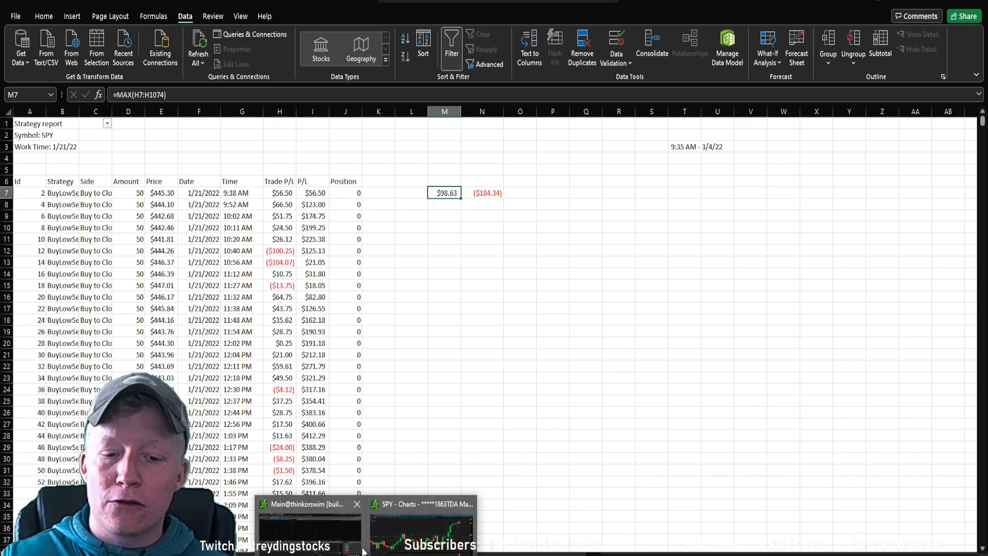
Switch back to the thinkorswim SPY chart and set its time frame to 30 days, 1 min.
click(439, 546)
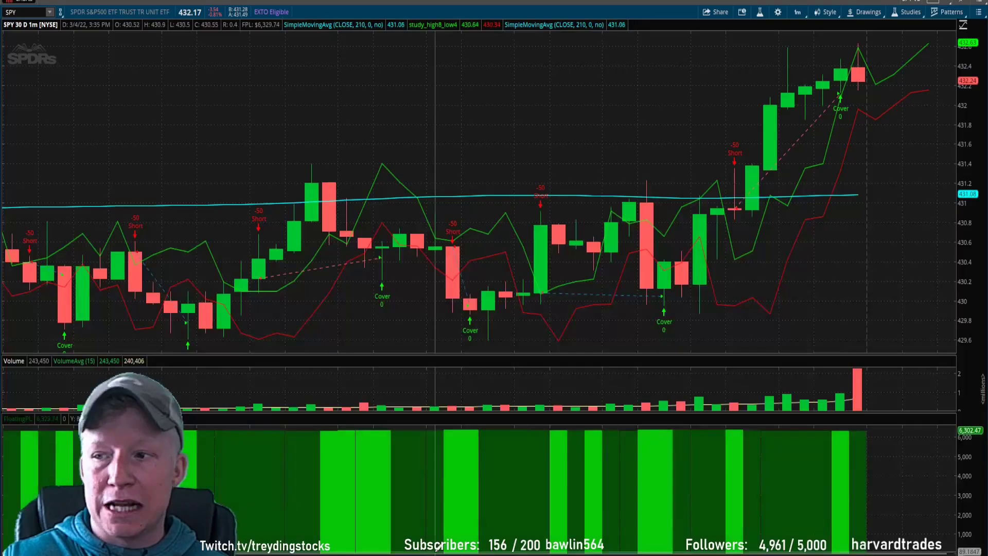
click(798, 12)
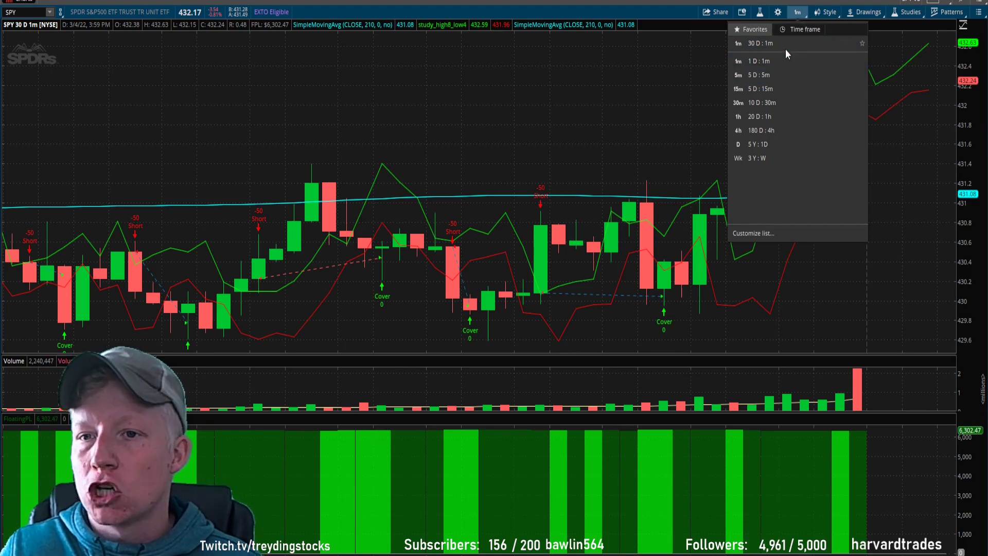
click(796, 30)
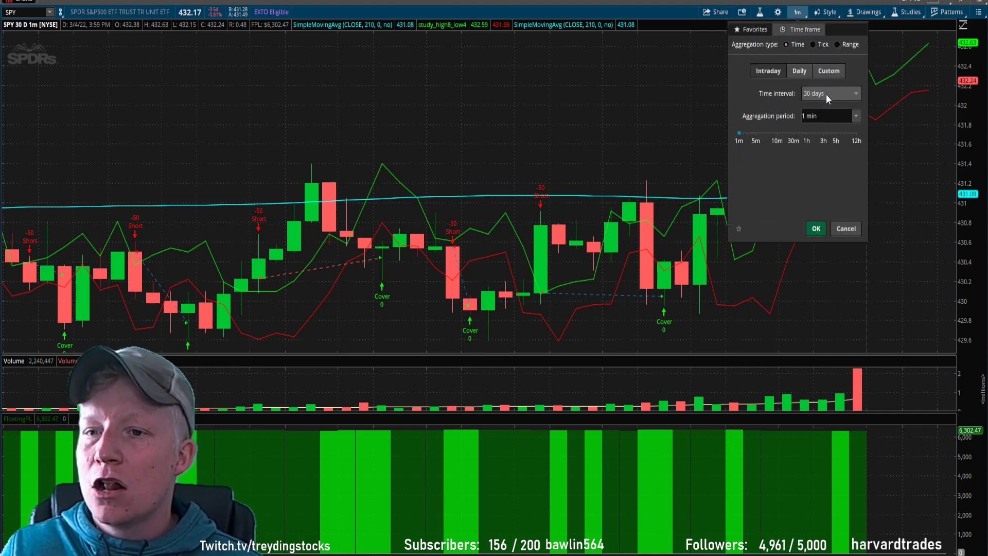
click(855, 94)
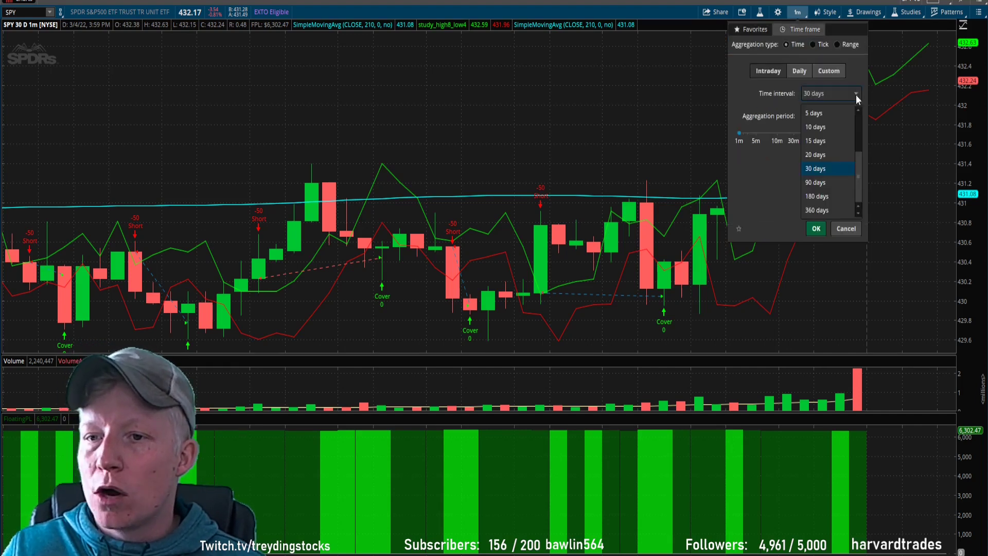
click(820, 183)
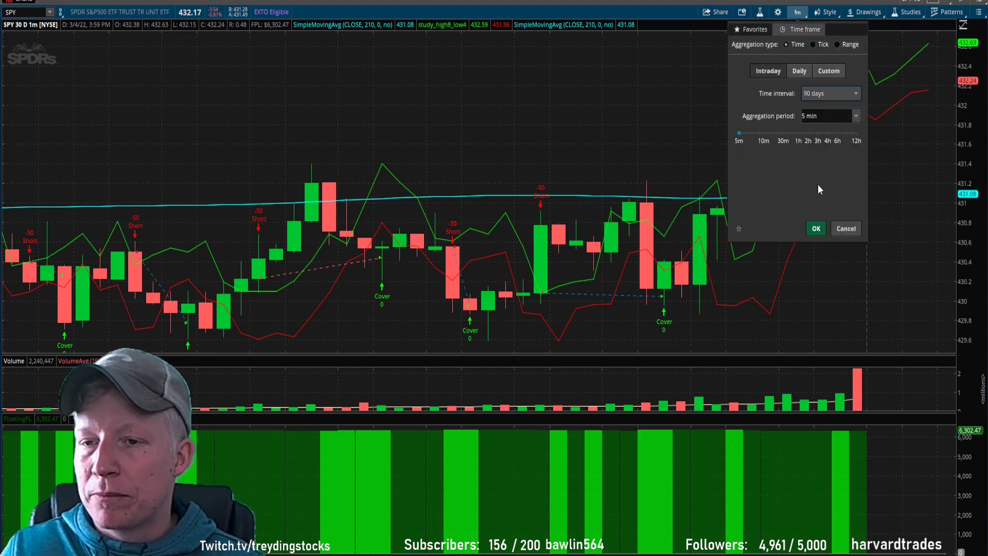
click(856, 116)
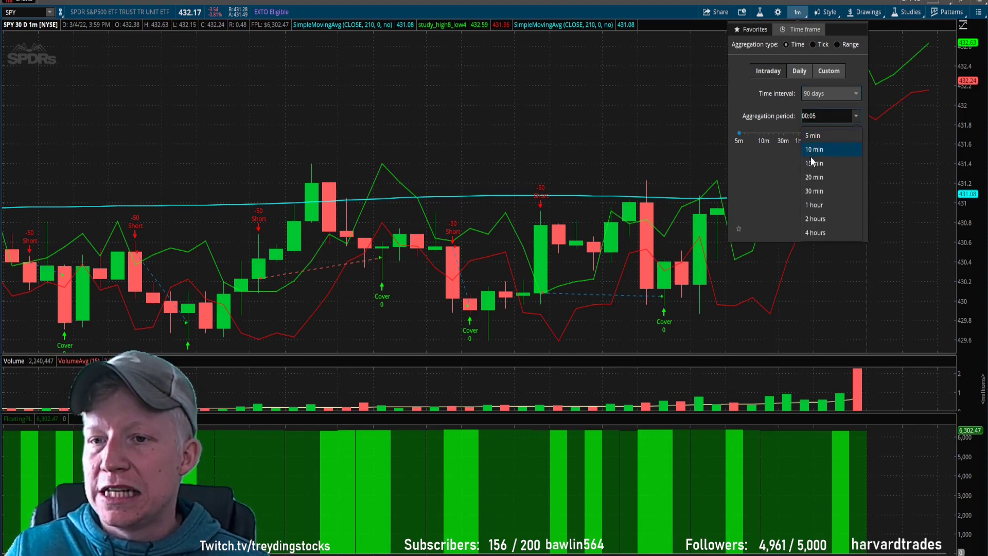
click(833, 93)
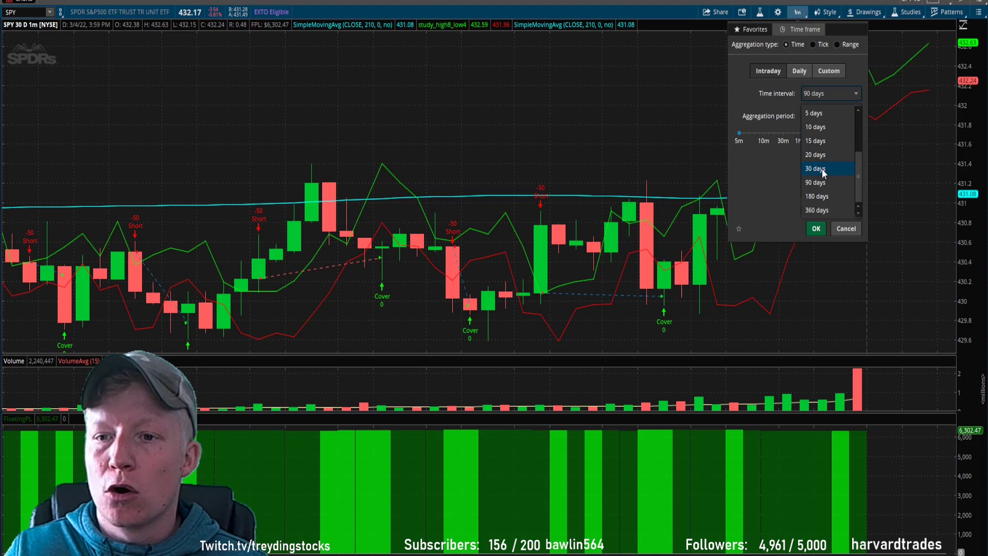
click(822, 169)
click(857, 116)
click(830, 135)
click(814, 220)
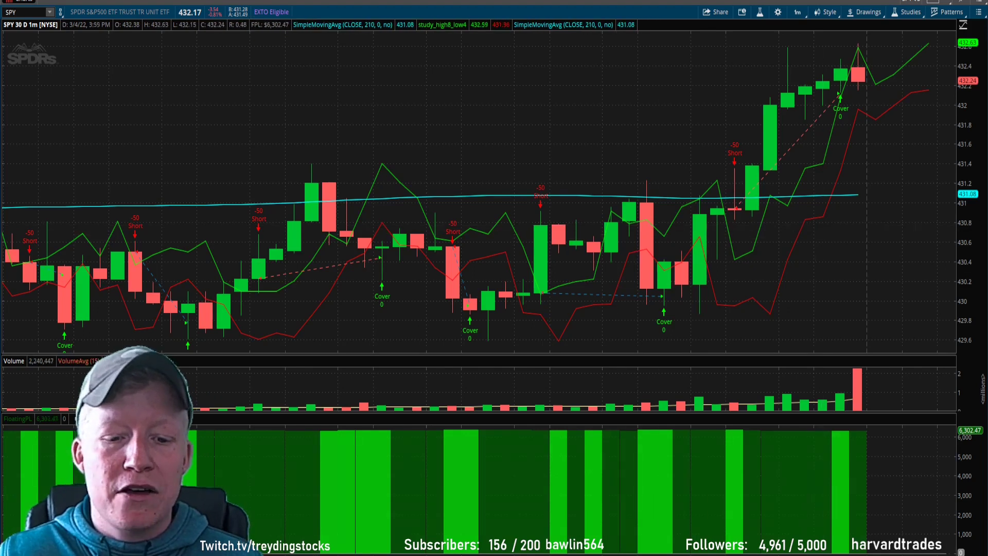
key(alt+Tab)
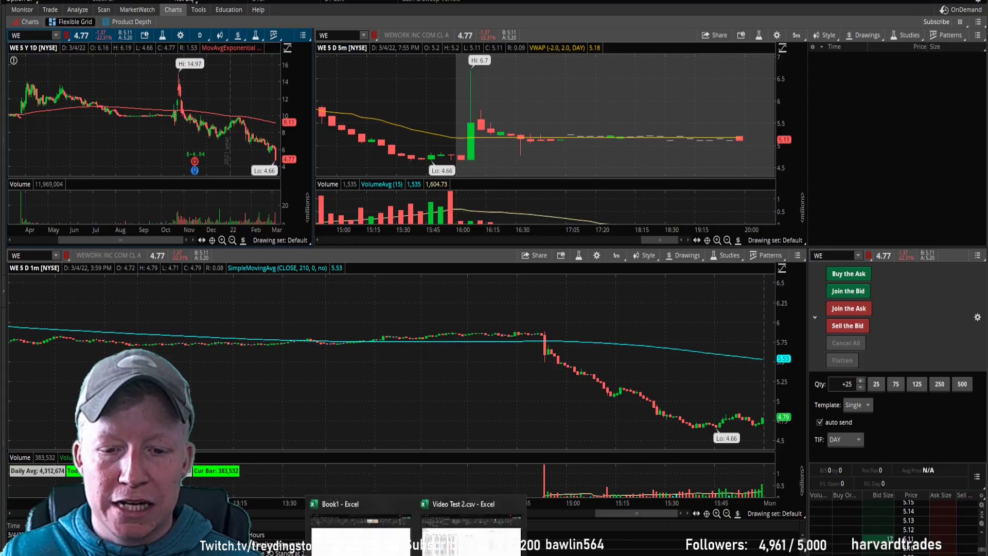
click(471, 509)
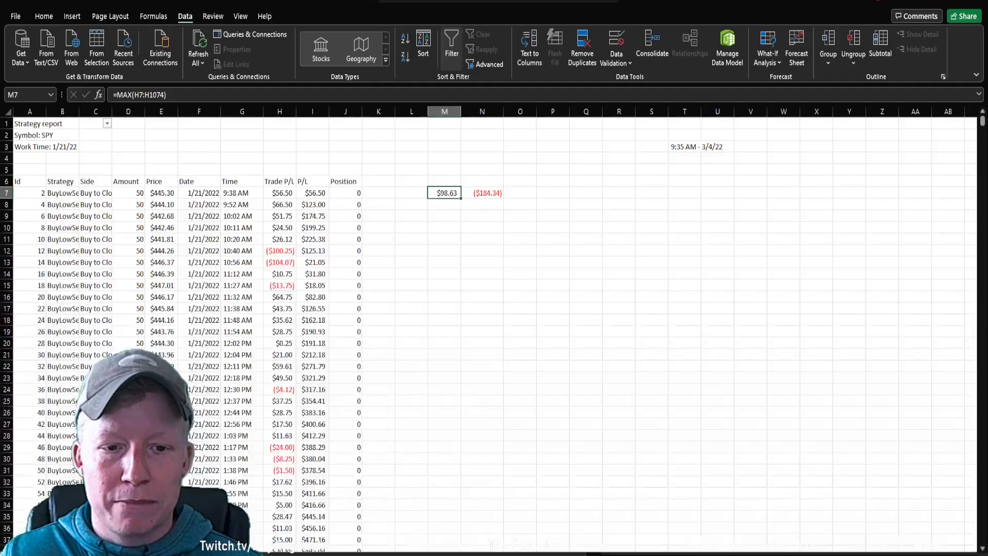
click(209, 194)
scroll(205, 282, down, 9)
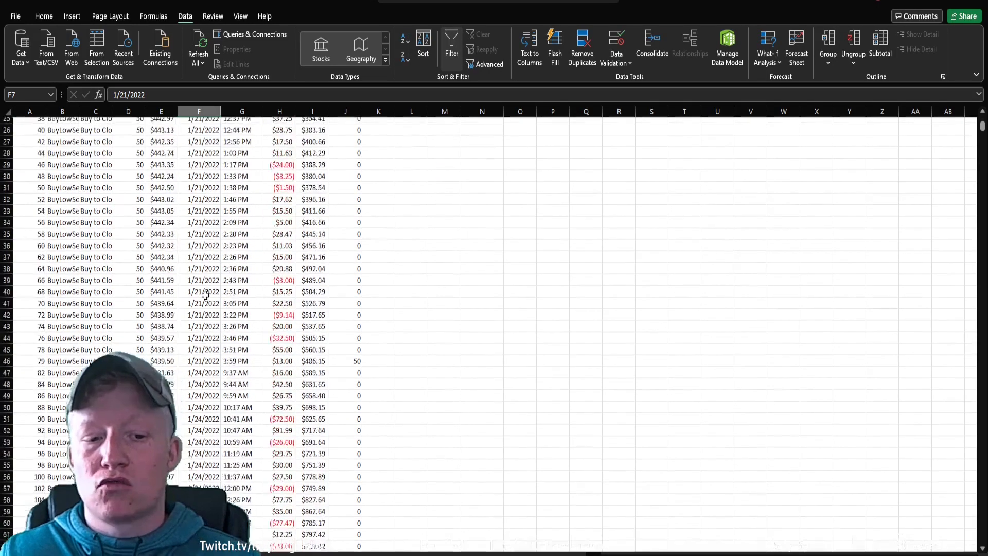
scroll(205, 283, up, 9)
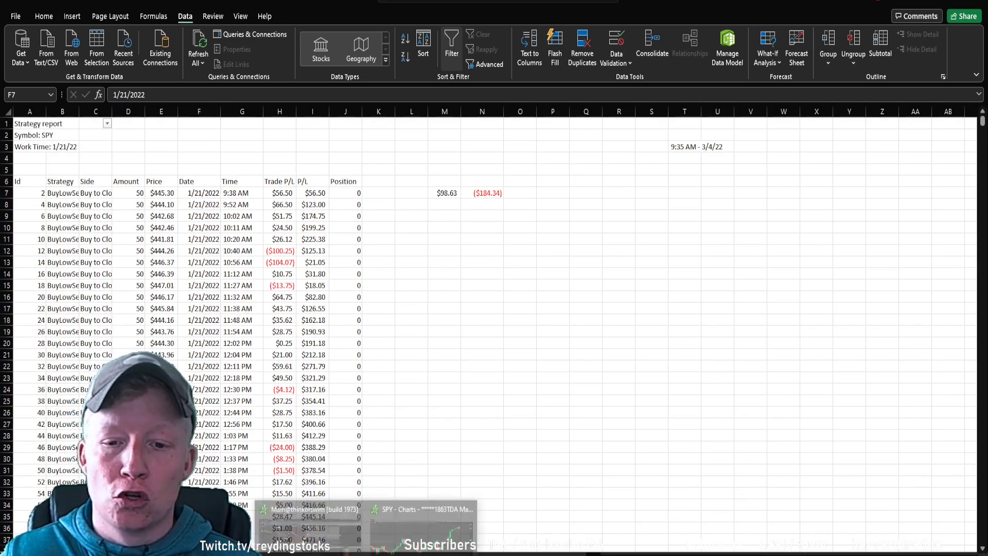
click(427, 519)
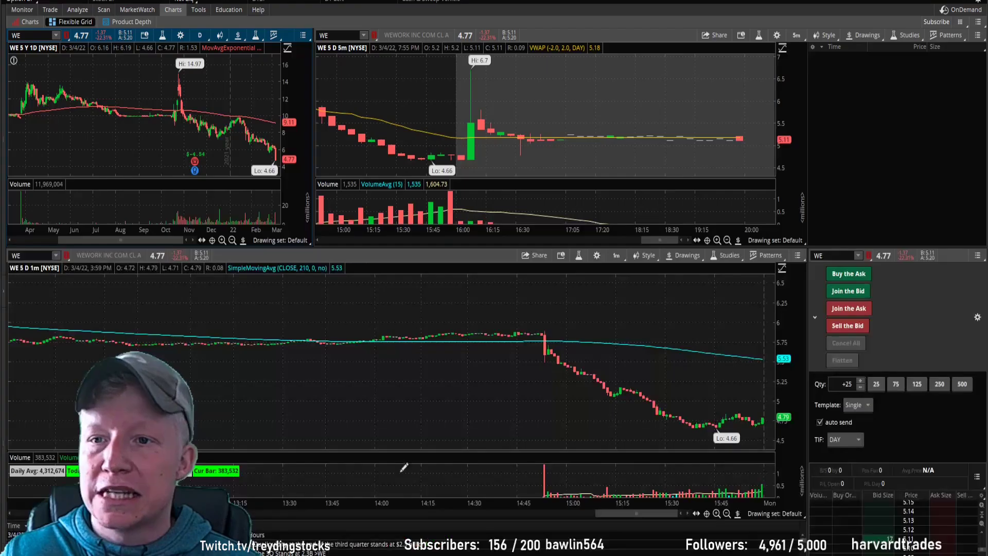
Replay market data with OnDemand from January 21, 2021, then bring the SPY strategy chart forward.
click(957, 11)
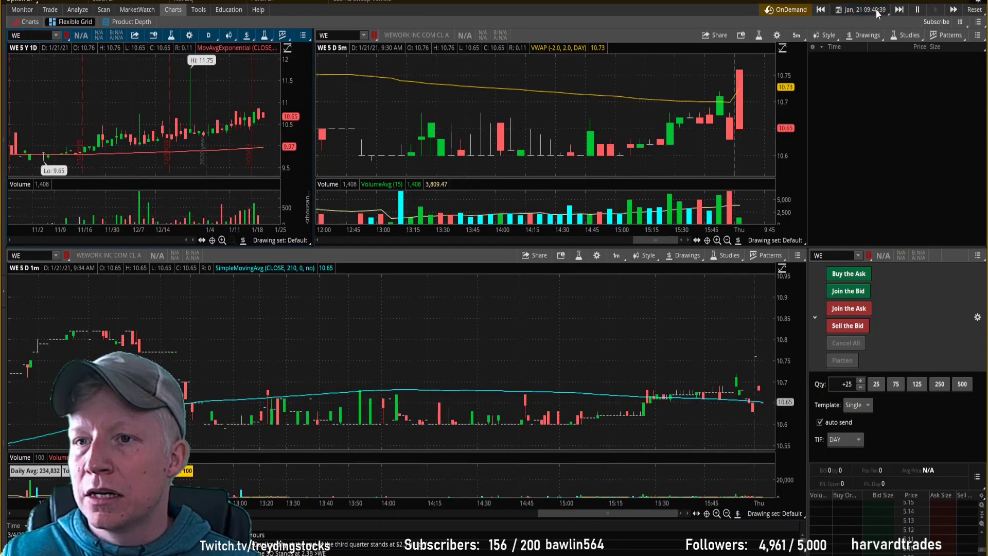
click(864, 10)
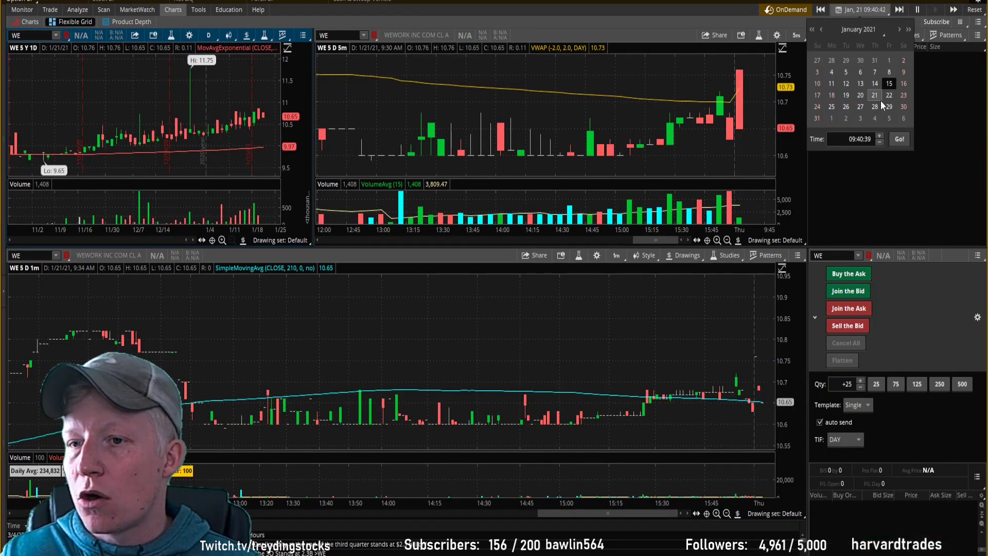
click(898, 142)
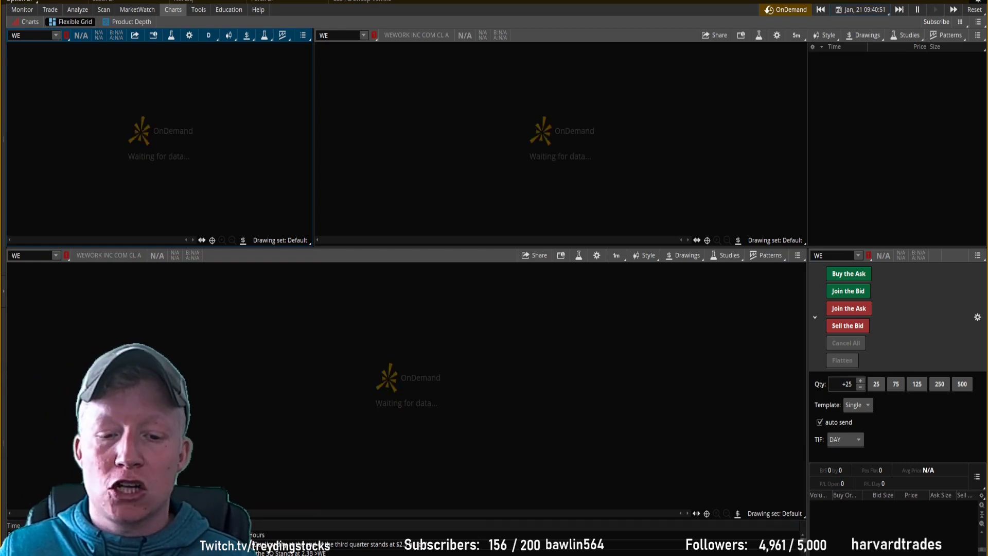
click(420, 545)
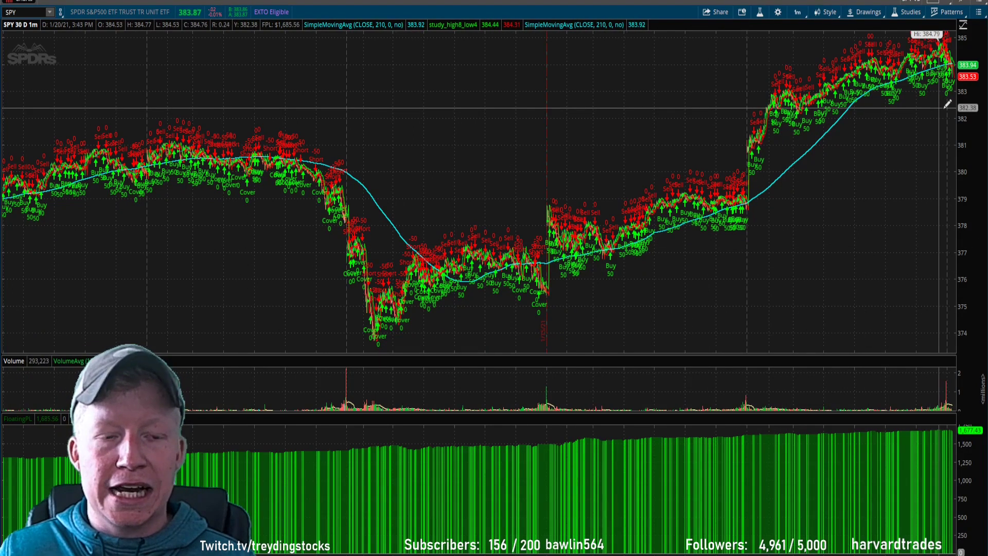
Show the SPY strategy trade report for 12/7/20–1/21/21, then switch to the browser's P/L tweet.
scroll(942, 102, up, 5)
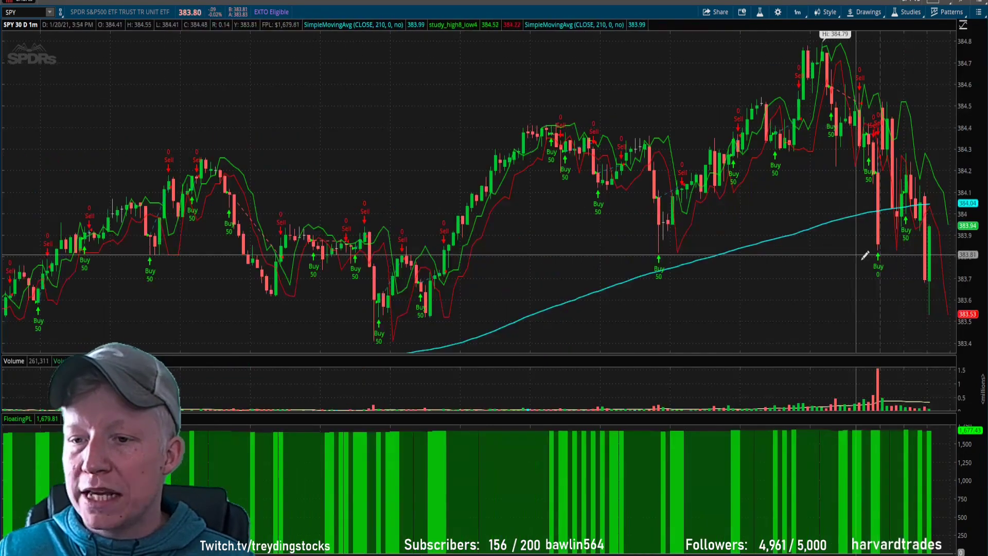
right_click(878, 254)
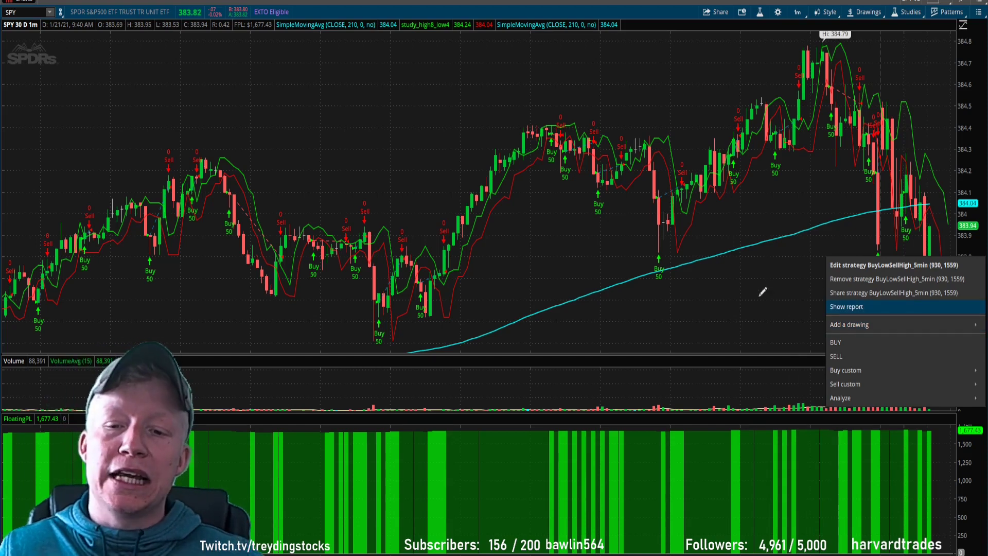
key(Return)
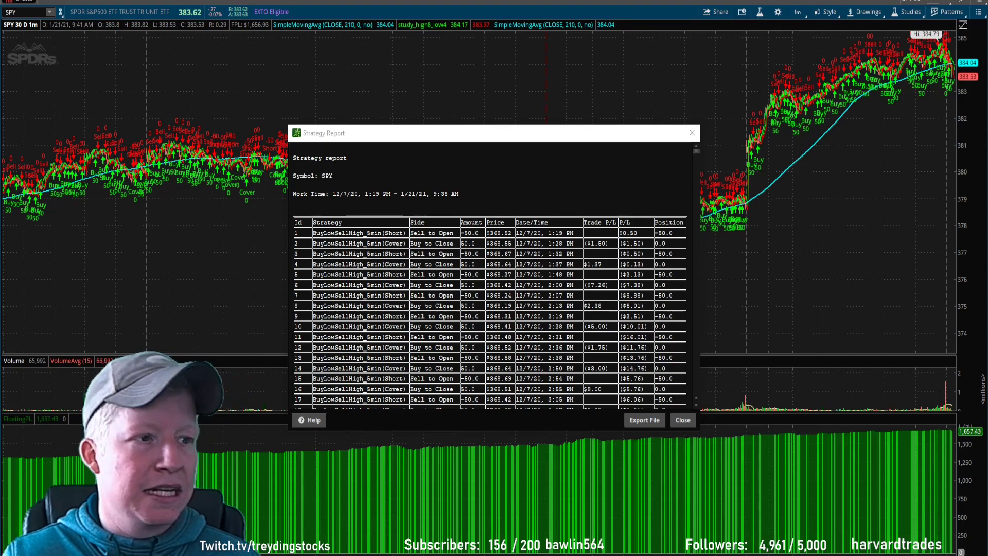
key(alt+Tab)
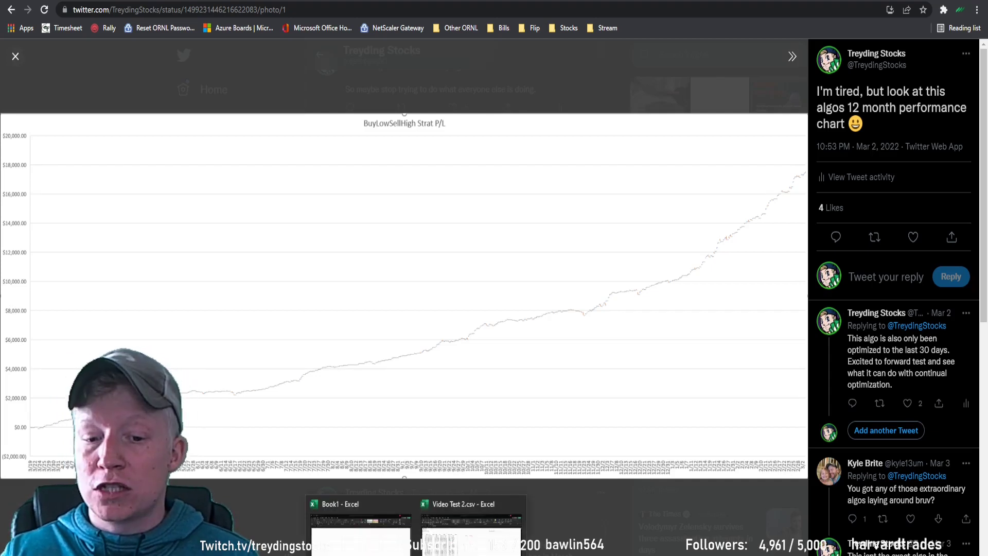
Return to the Excel closing-trades sheet from the Twitter P/L chart.
click(453, 534)
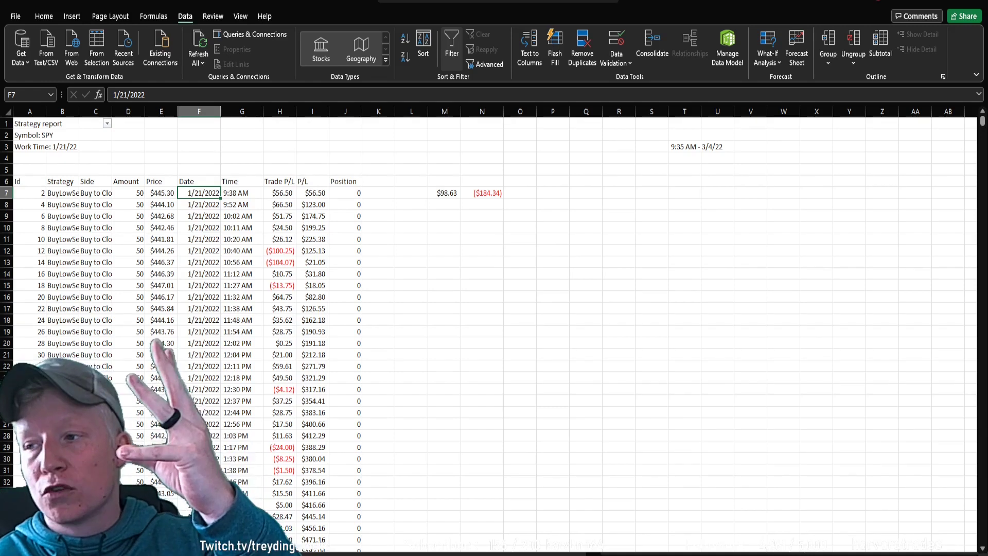
click(455, 207)
click(475, 194)
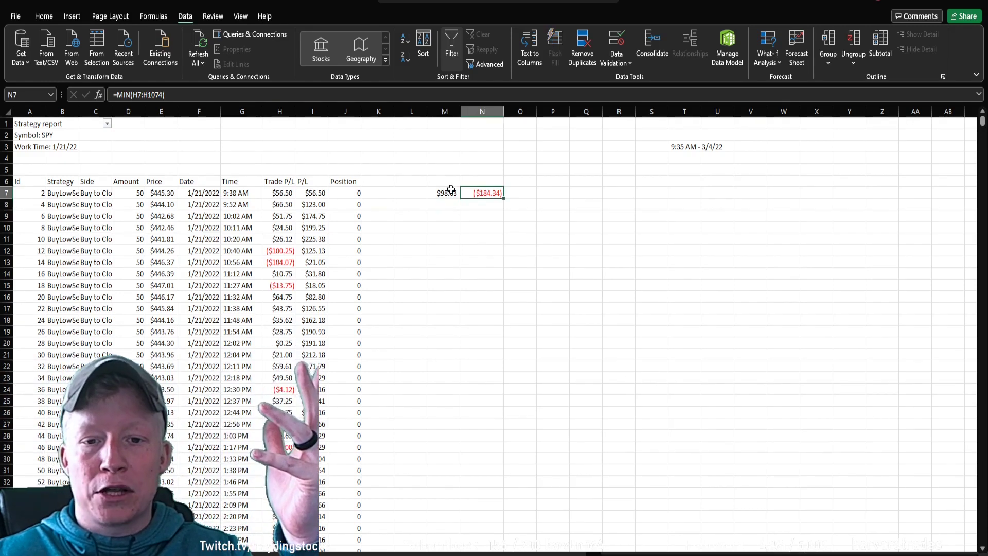
click(444, 193)
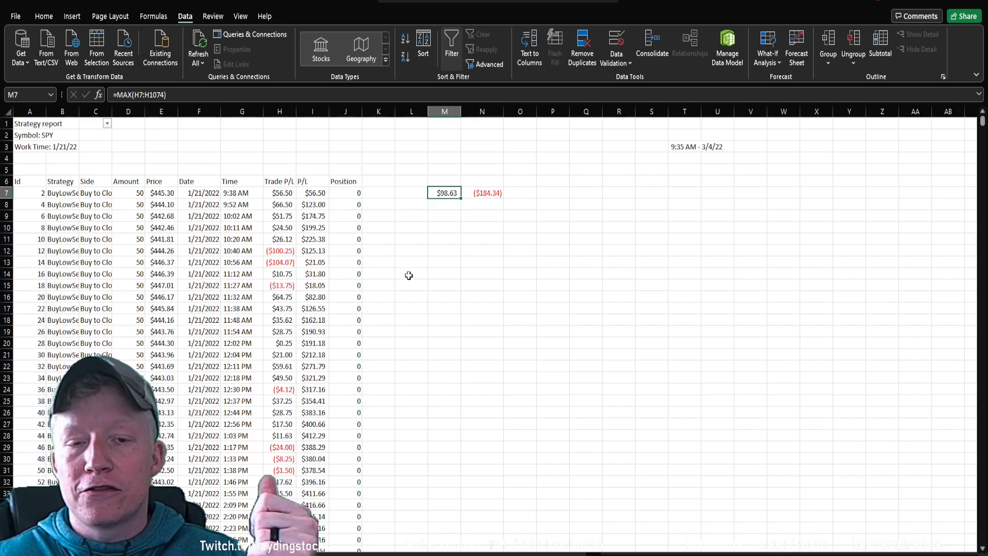